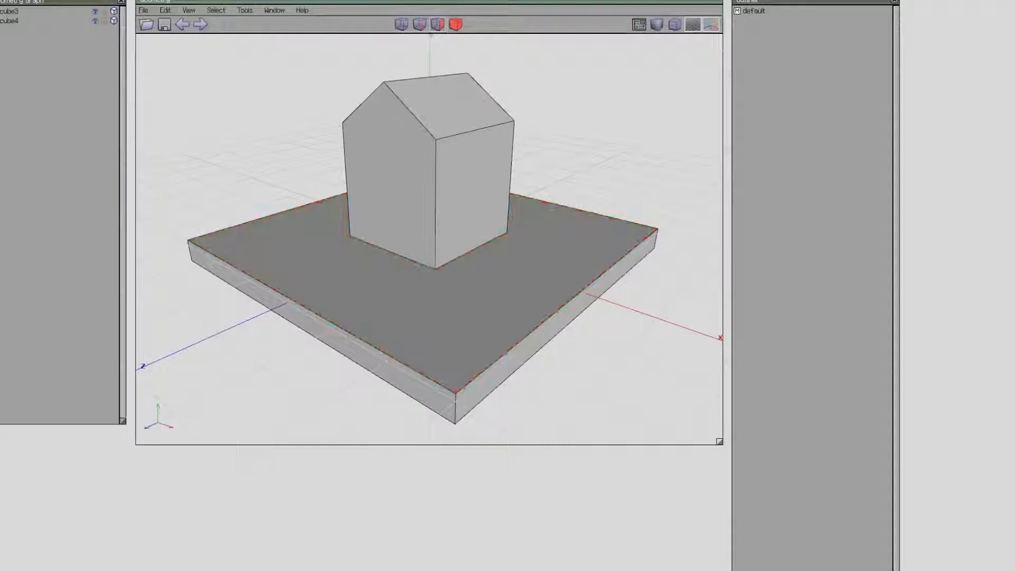
pyautogui.click(453, 311)
pyautogui.press('space')
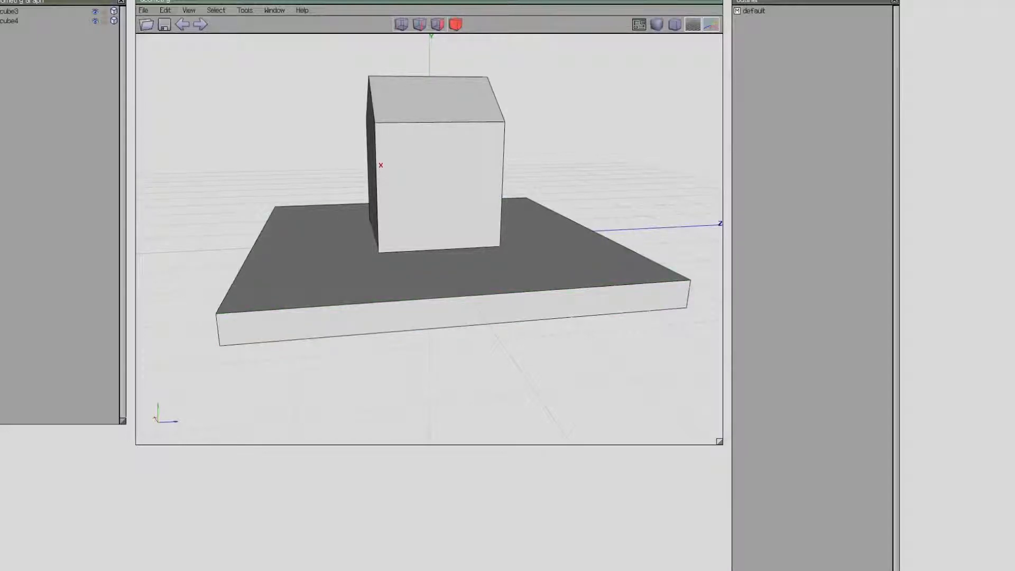
pyautogui.moveTo(429, 238); pyautogui.dragTo(303, 265, button='middle')
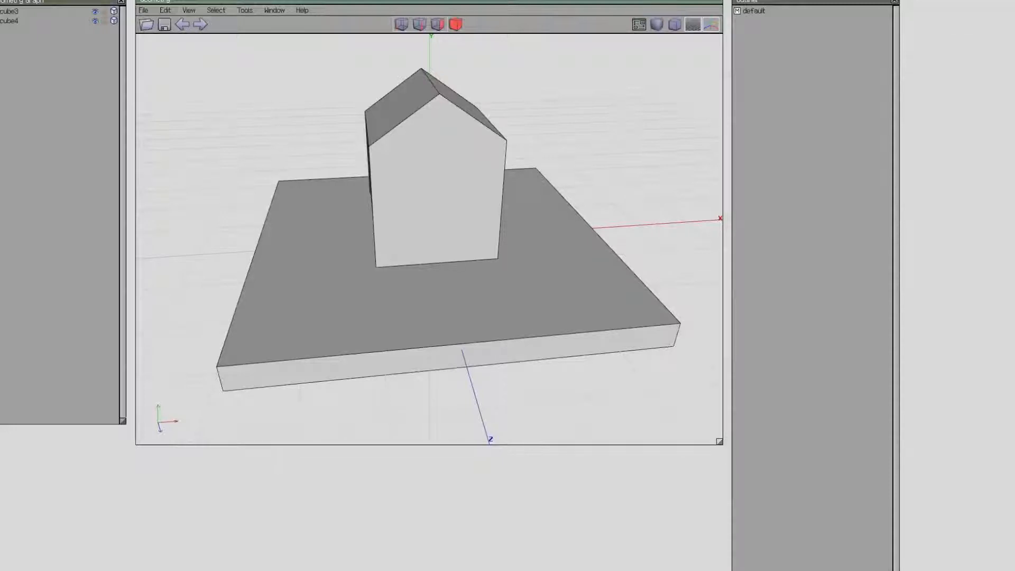
pyautogui.moveTo(430, 239); pyautogui.dragTo(357, 248, button='middle')
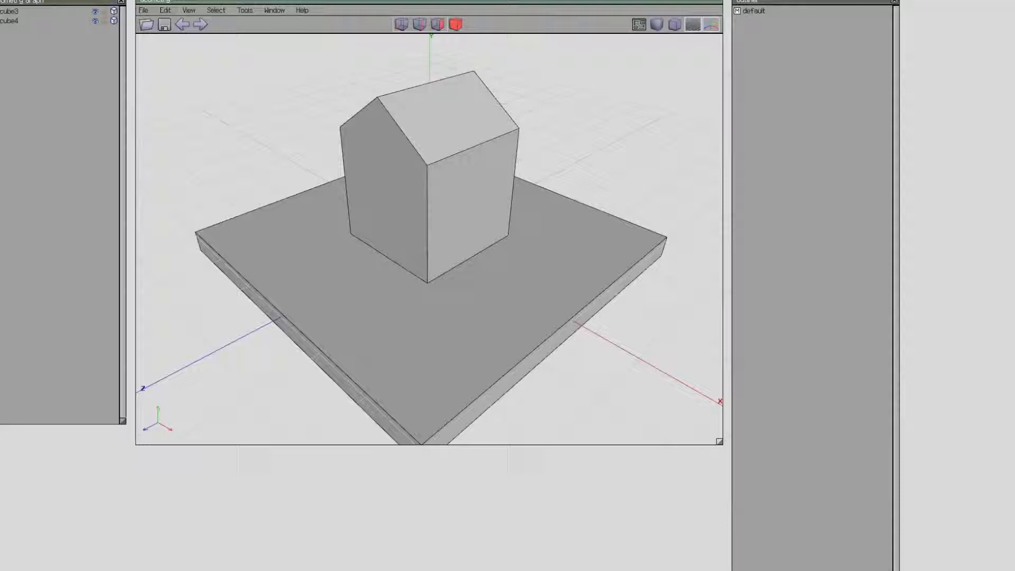
# - Create a UV map for the house's gable wall and the adjacent side wall, using Unfolding
pyautogui.click(384, 191)
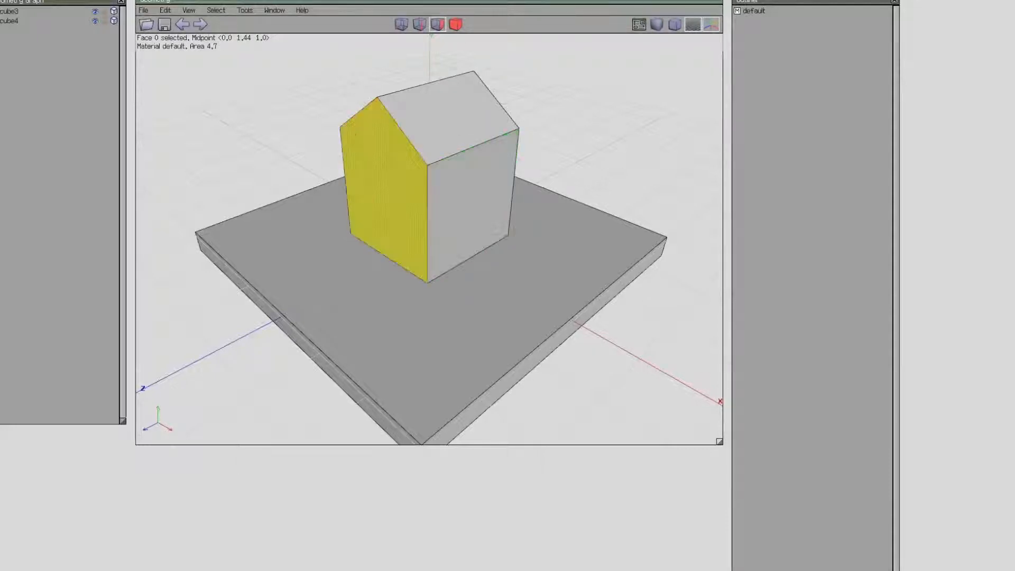
pyautogui.click(468, 206)
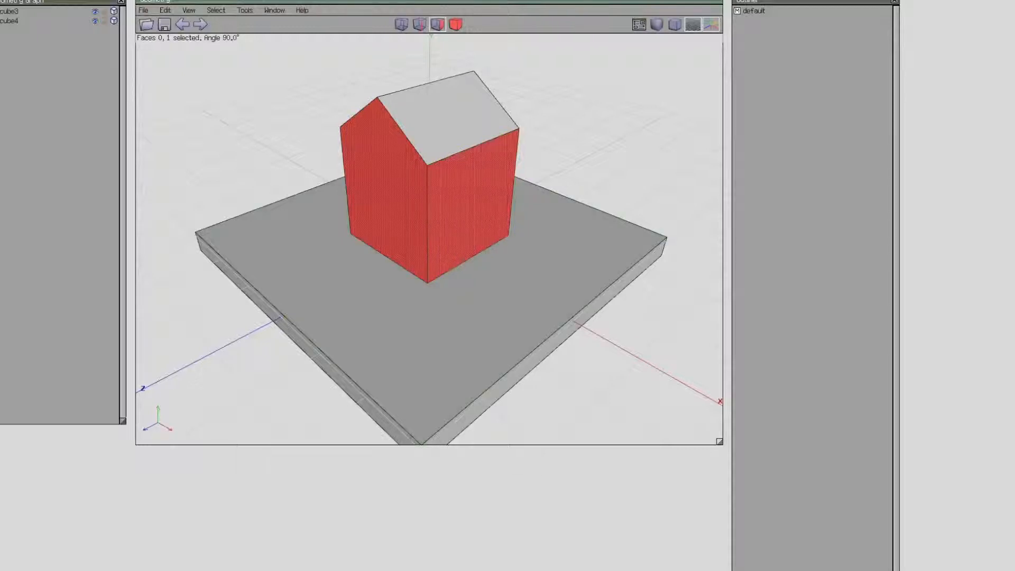
pyautogui.rightClick(550, 275)
pyautogui.click(580, 435)
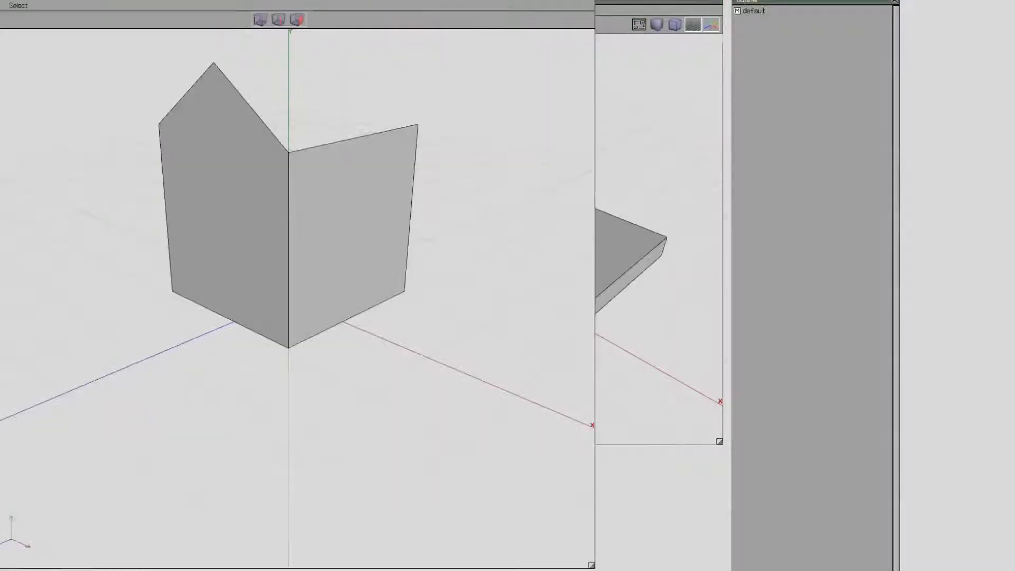
pyautogui.rightClick(442, 174)
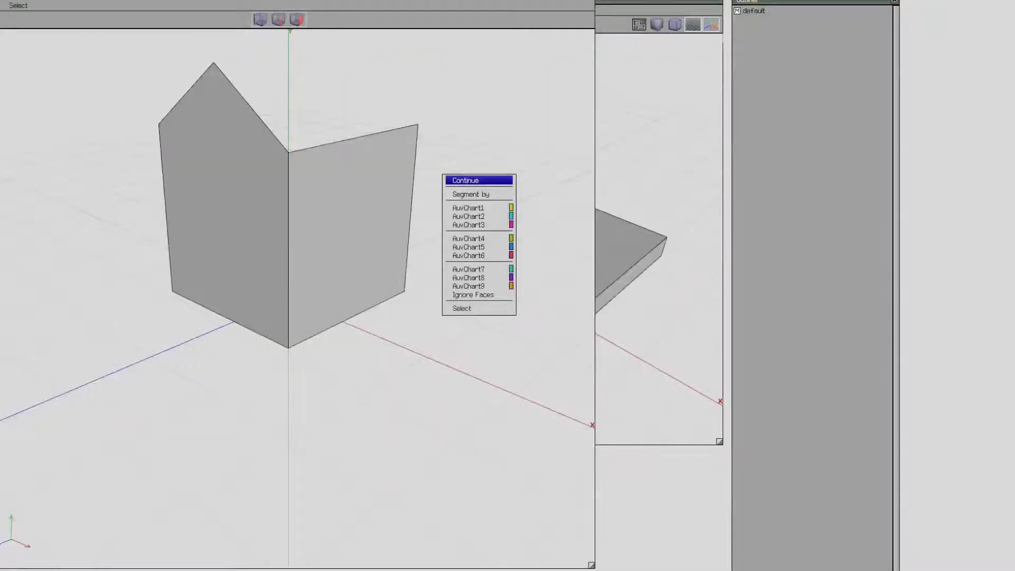
pyautogui.click(466, 180)
pyautogui.click(473, 173)
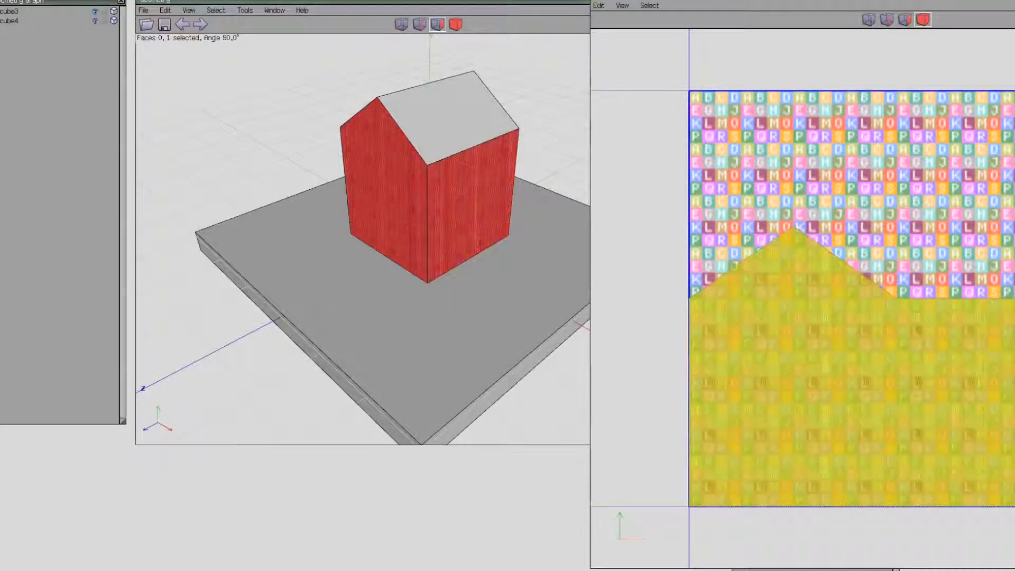
pyautogui.press('space')
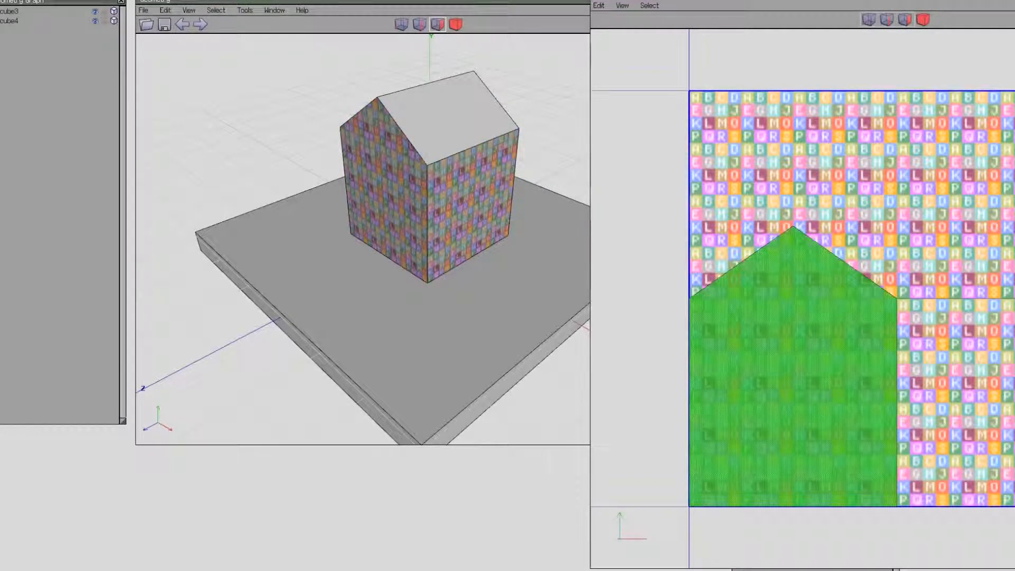
# - UV-map all faces of the house together with Unfolding, without marking any cut edges
pyautogui.scroll(-5, 897, 299)
pyautogui.scroll(4, 899, 299)
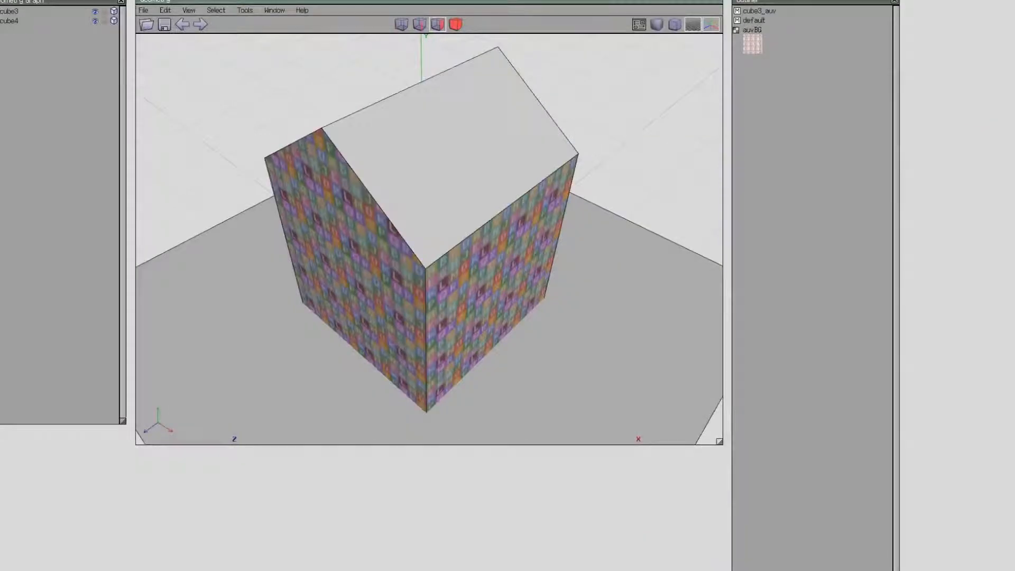
pyautogui.press('b')
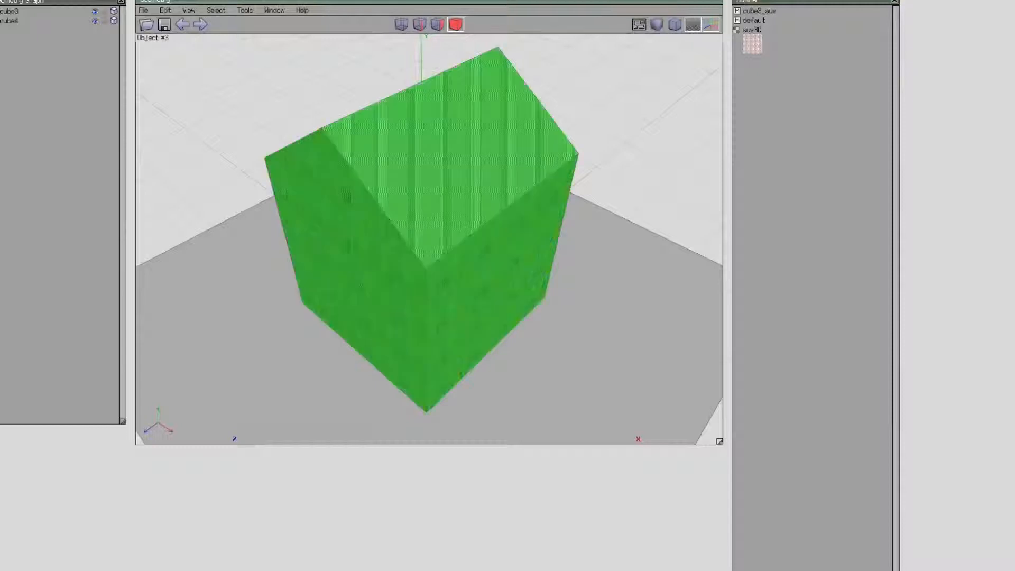
pyautogui.press('f')
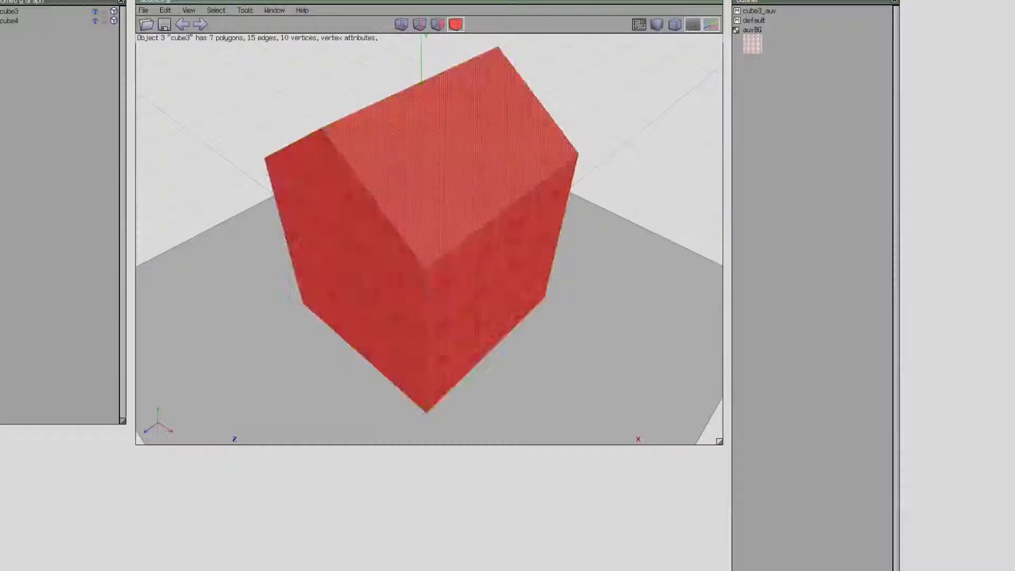
pyautogui.rightClick(555, 56)
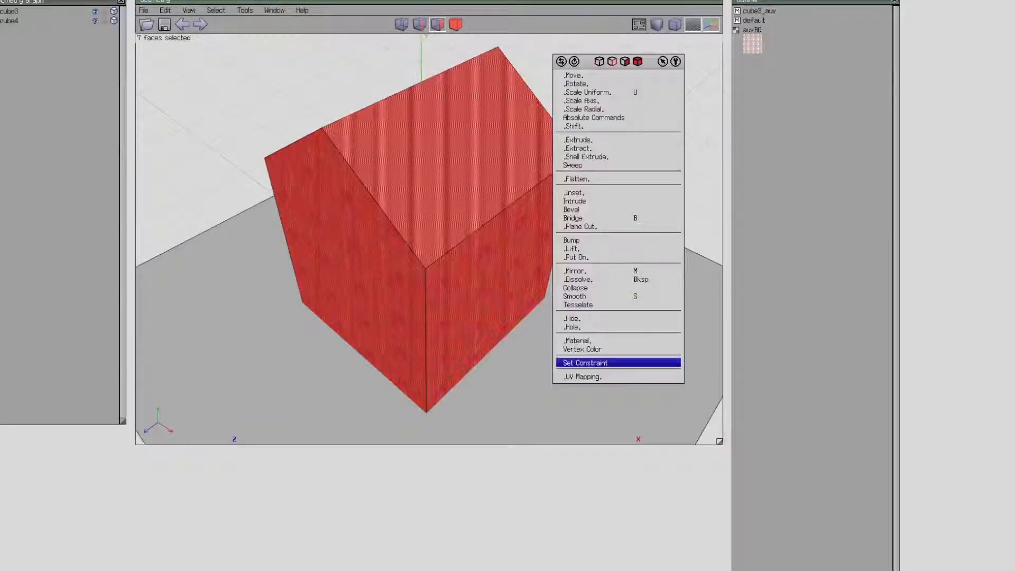
pyautogui.click(581, 376)
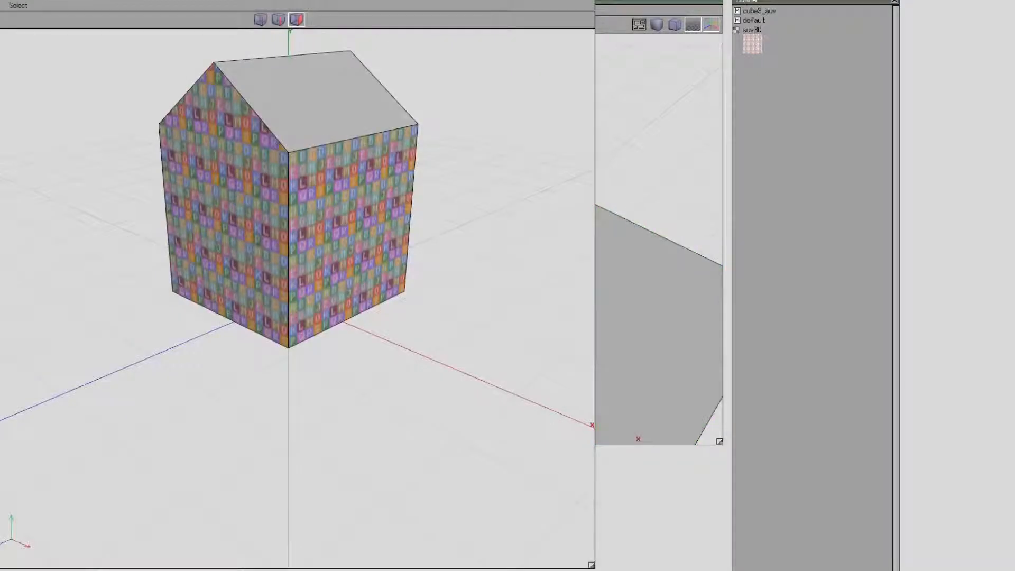
pyautogui.moveTo(296, 317); pyautogui.dragTo(248, 174, button='middle')
pyautogui.rightClick(477, 88)
pyautogui.click(477, 94)
pyautogui.click(477, 92)
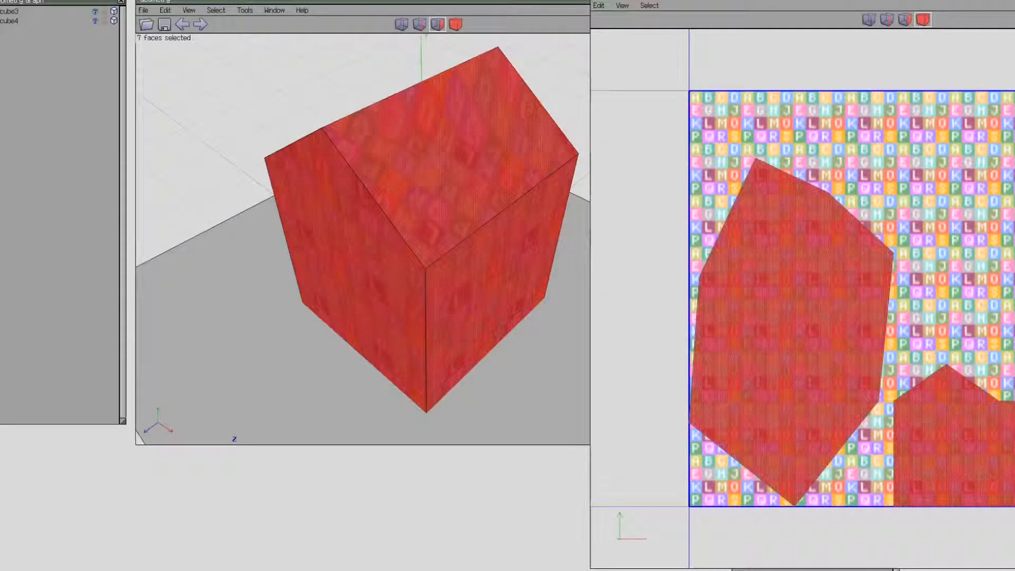
pyautogui.press('space')
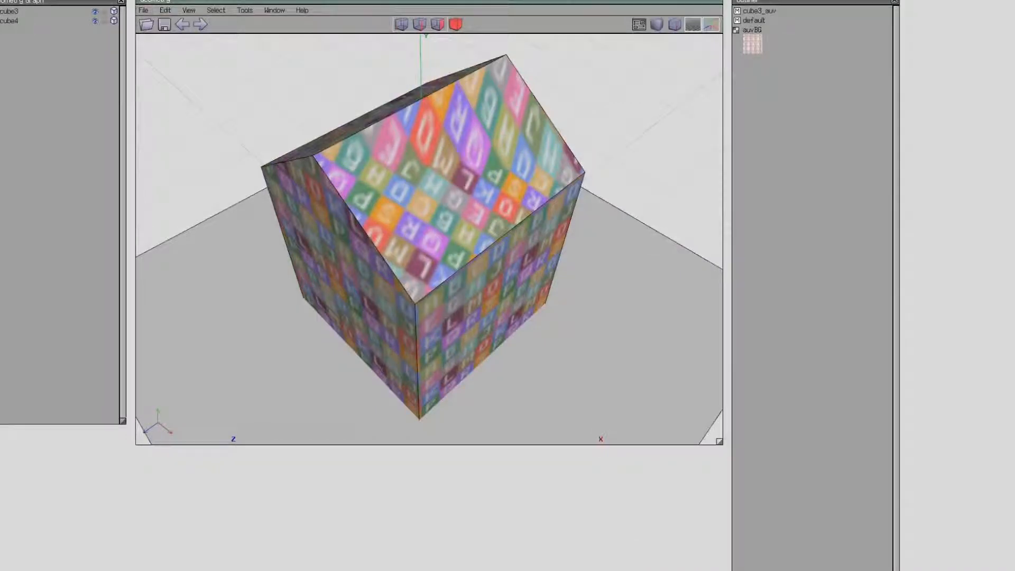
# - Select all faces of the house, reopen their UV map and delete the existing charts
pyautogui.press('b')
pyautogui.click(434, 221)
pyautogui.press('f')
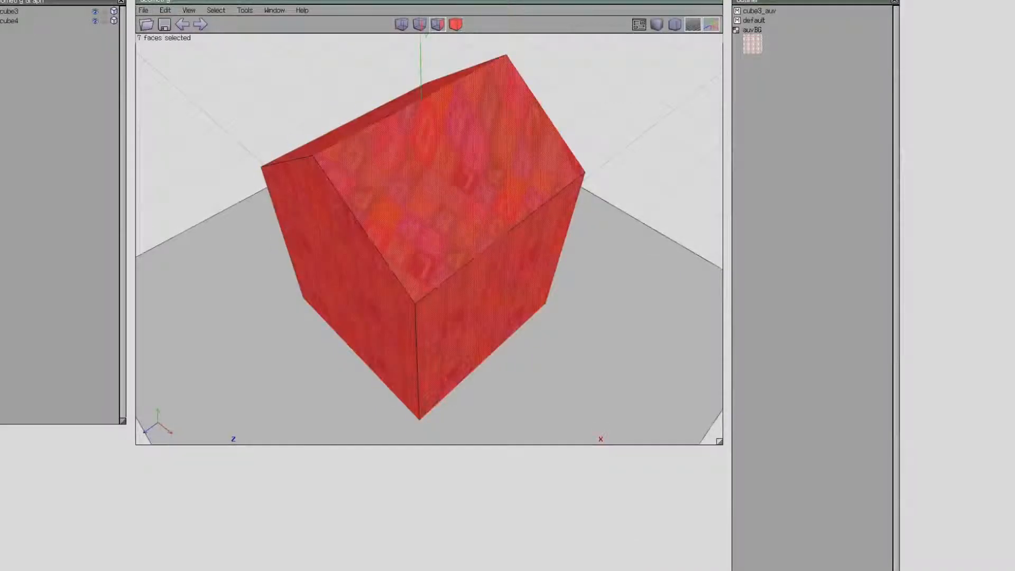
pyautogui.rightClick(579, 71)
pyautogui.click(608, 387)
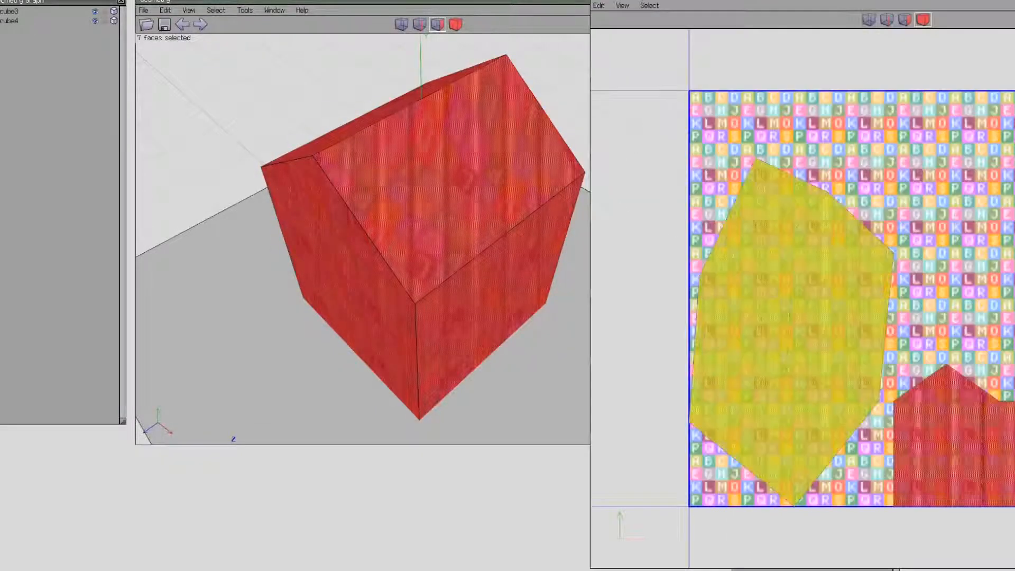
pyautogui.rightClick(897, 179)
pyautogui.click(930, 260)
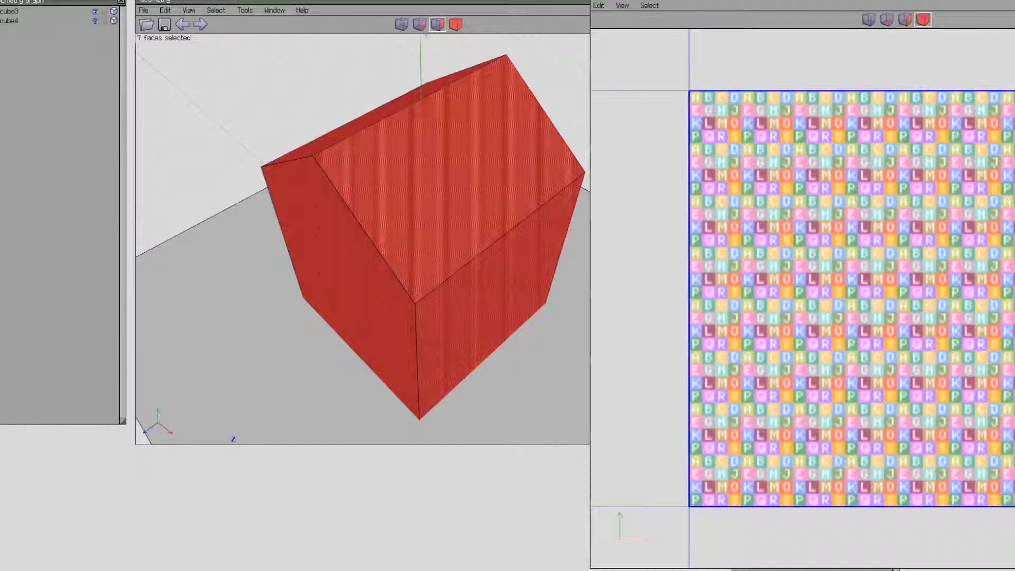
# - Start a new UV mapping of the house and mark the six outer edges around the roof for cut
pyautogui.rightClick(370, 165)
pyautogui.click(401, 491)
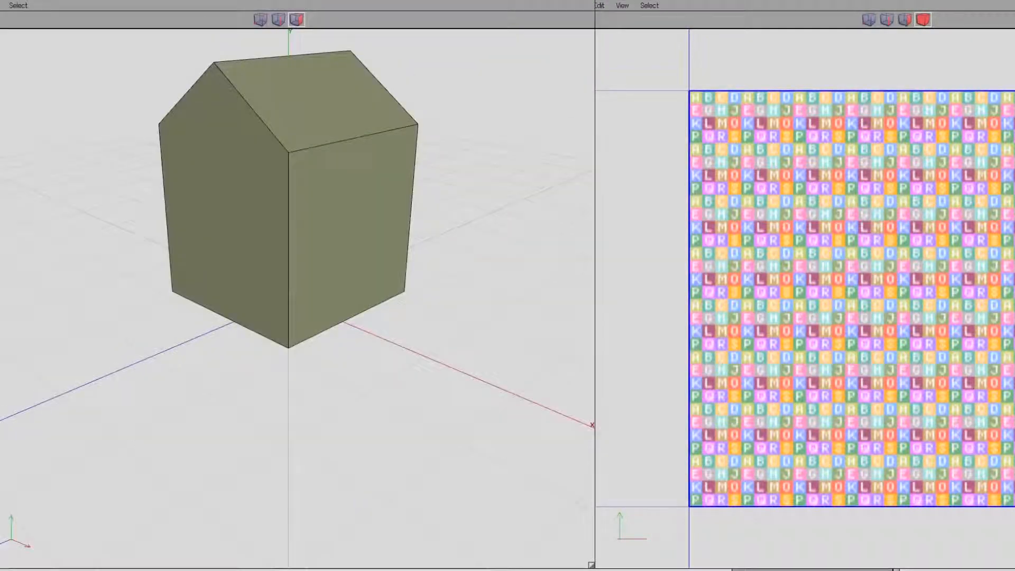
pyautogui.moveTo(296, 317); pyautogui.dragTo(338, 116, button='middle')
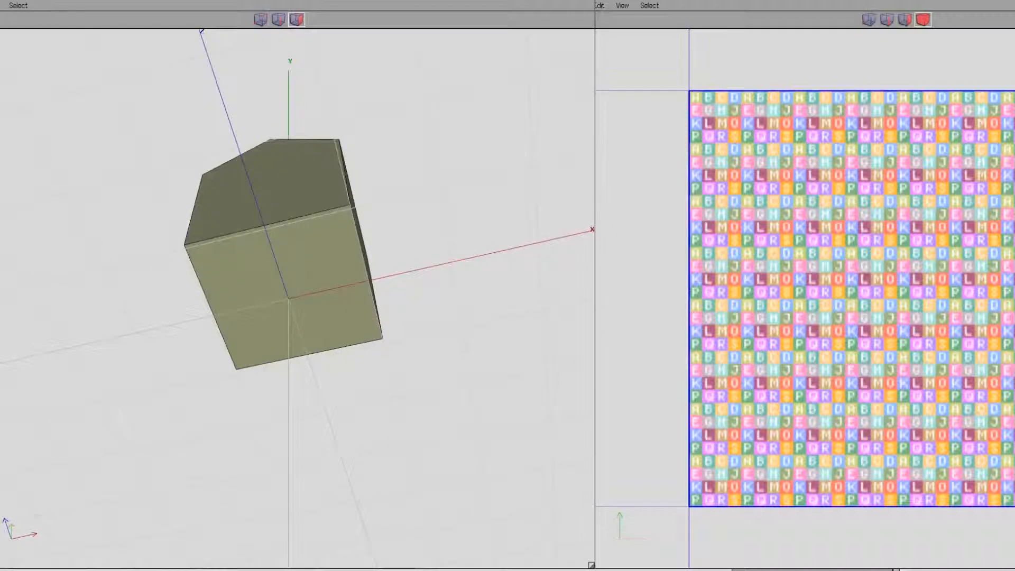
pyautogui.press('e')
pyautogui.moveTo(296, 285); pyautogui.dragTo(339, 222, button='middle')
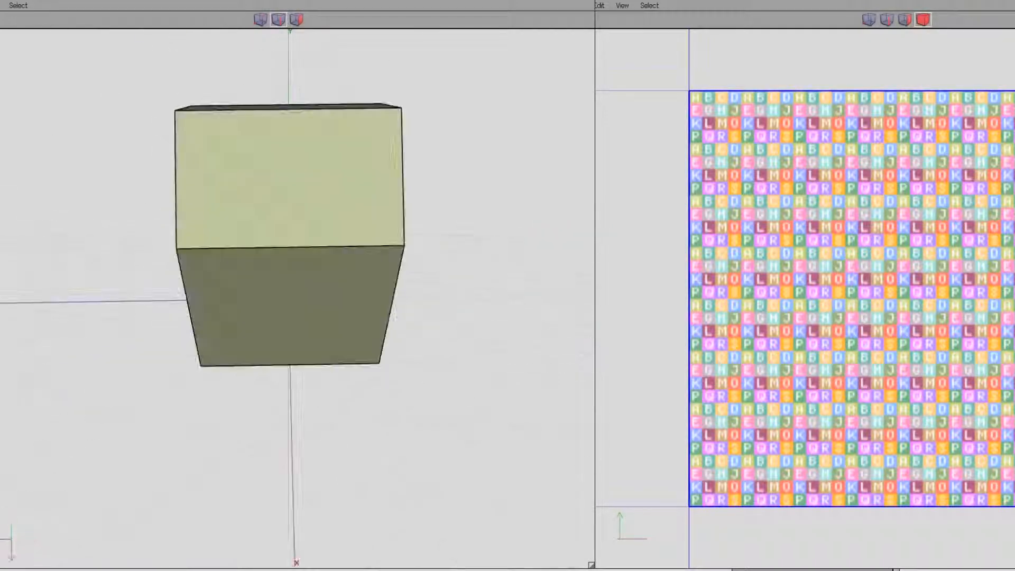
pyautogui.click(175, 187)
pyautogui.moveTo(288, 174); pyautogui.dragTo(412, 180, button='middle')
pyautogui.click(332, 218)
pyautogui.click(332, 217)
pyautogui.click(343, 309)
pyautogui.click(227, 309)
pyautogui.click(169, 172)
pyautogui.moveTo(317, 207); pyautogui.dragTo(190, 196, button='middle')
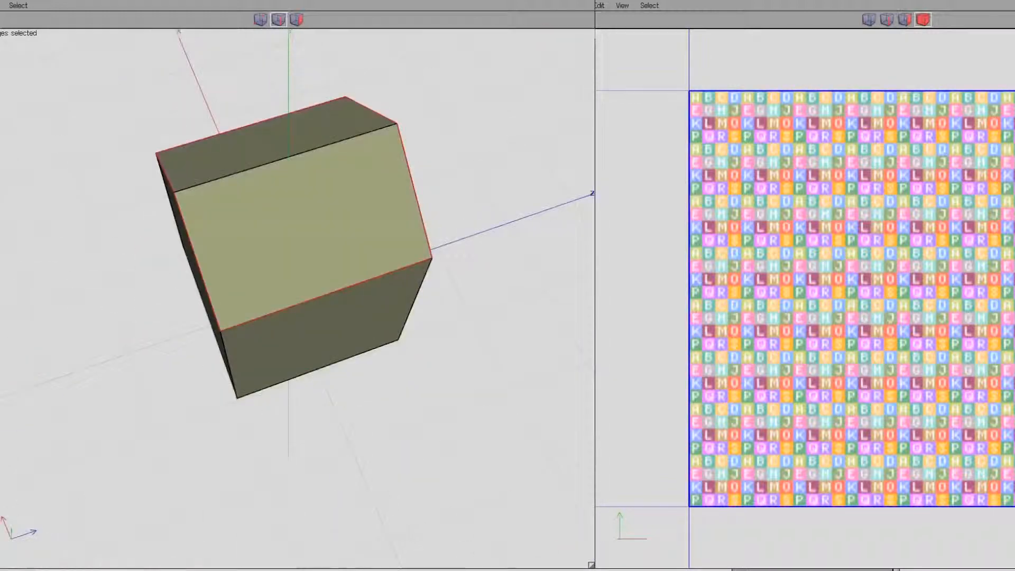
pyautogui.rightClick(222, 80)
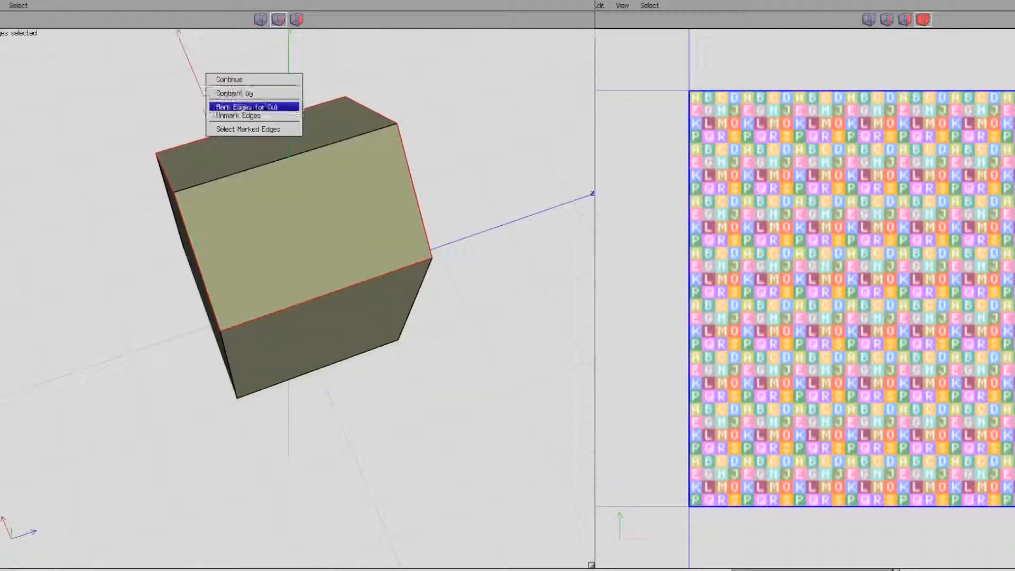
pyautogui.click(247, 106)
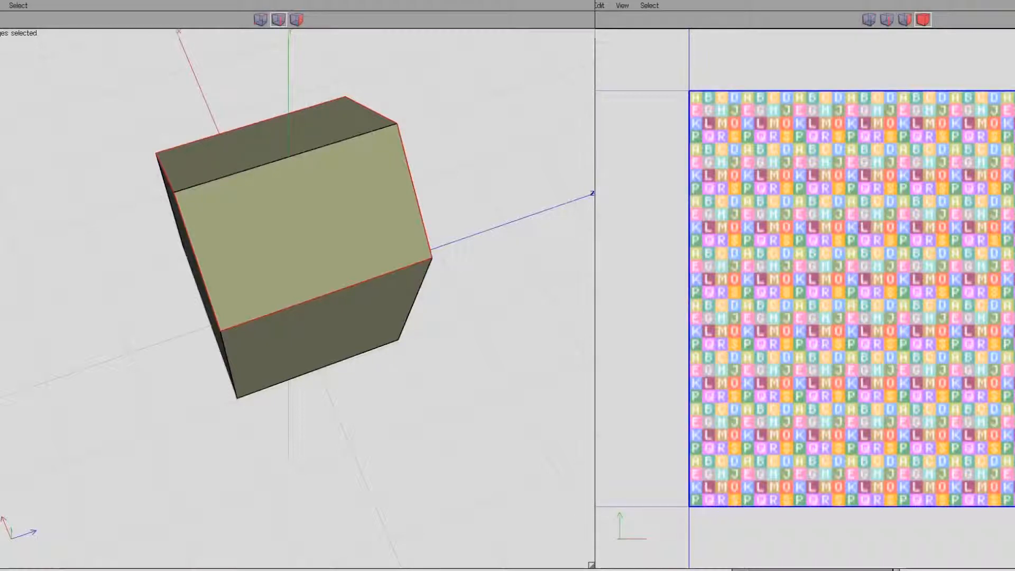
# - Mark all edges of the house's bottom face for cut
pyautogui.press('space')
pyautogui.moveTo(246, 106); pyautogui.dragTo(402, 85, button='middle')
pyautogui.moveTo(414, 296); pyautogui.dragTo(402, 267, button='middle')
pyautogui.click(311, 280)
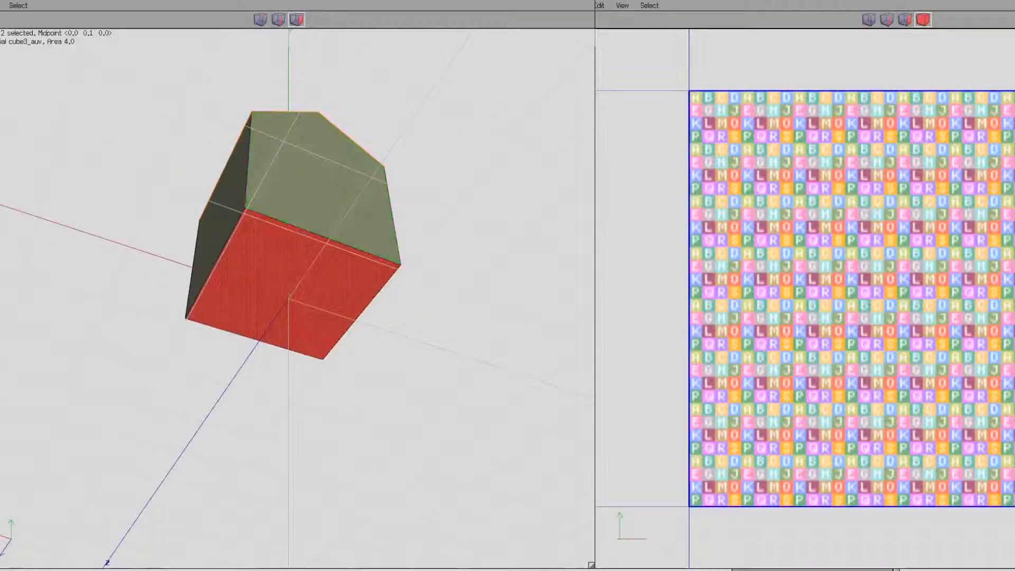
pyautogui.click(278, 19)
pyautogui.rightClick(294, 45)
pyautogui.click(333, 77)
# - Mark one vertical corner edge of the walls for cut
pyautogui.moveTo(332, 77); pyautogui.dragTo(209, 161, button='middle')
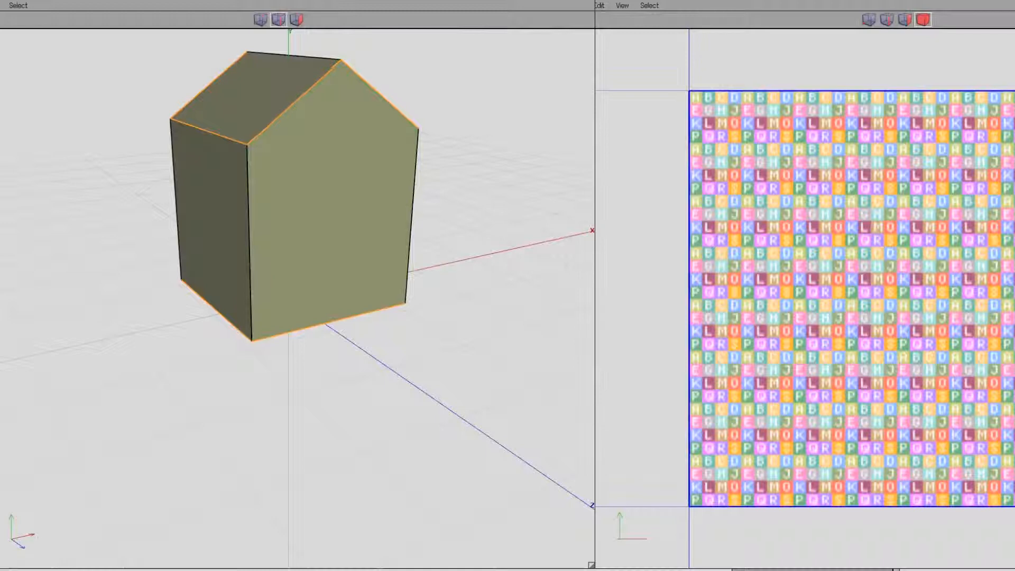
pyautogui.click(248, 174)
pyautogui.rightClick(294, 139)
pyautogui.click(341, 172)
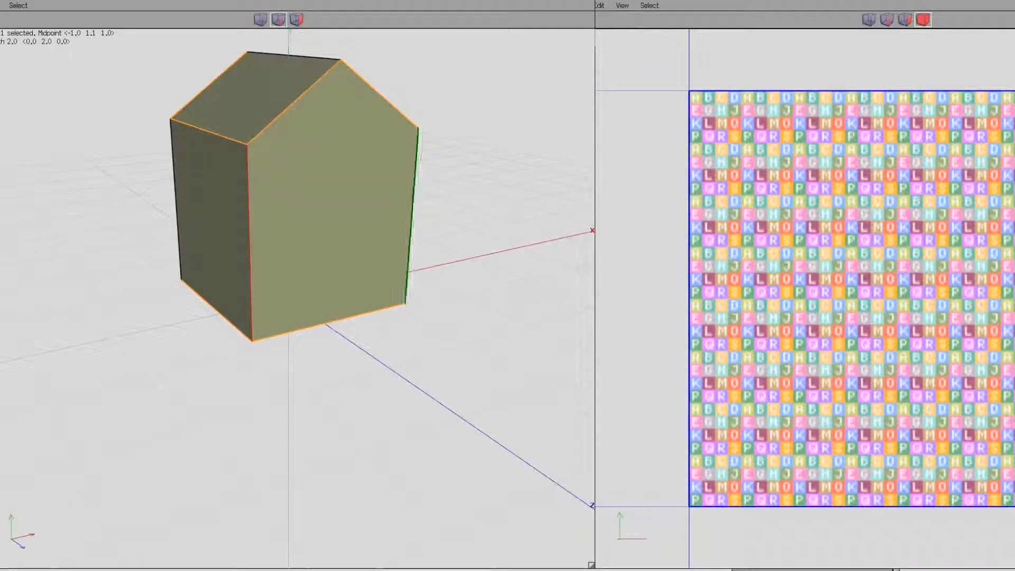
# - Unfold the house into a UV layout along the marked cut edges
pyautogui.rightClick(438, 90)
pyautogui.click(449, 90)
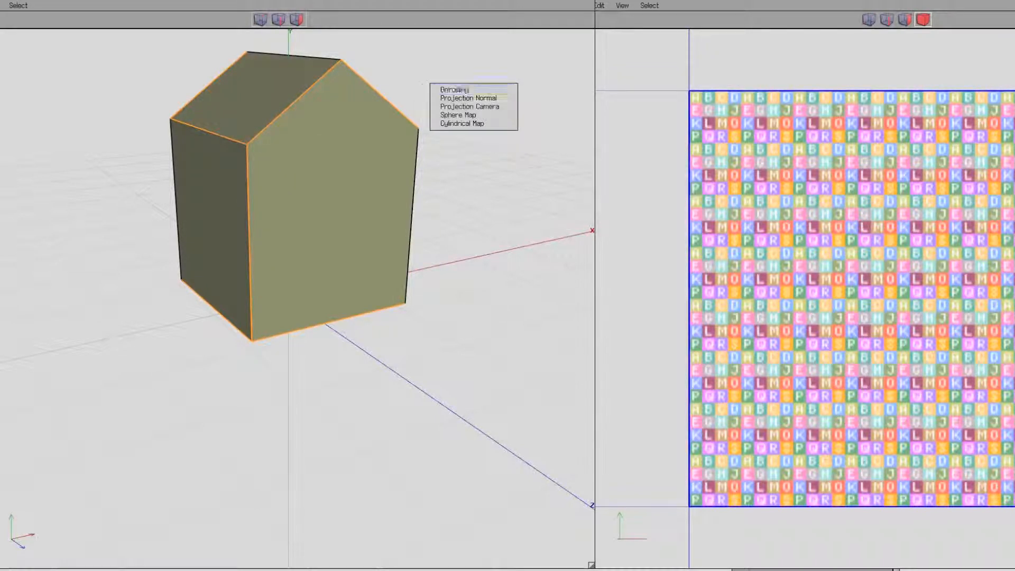
pyautogui.click(454, 89)
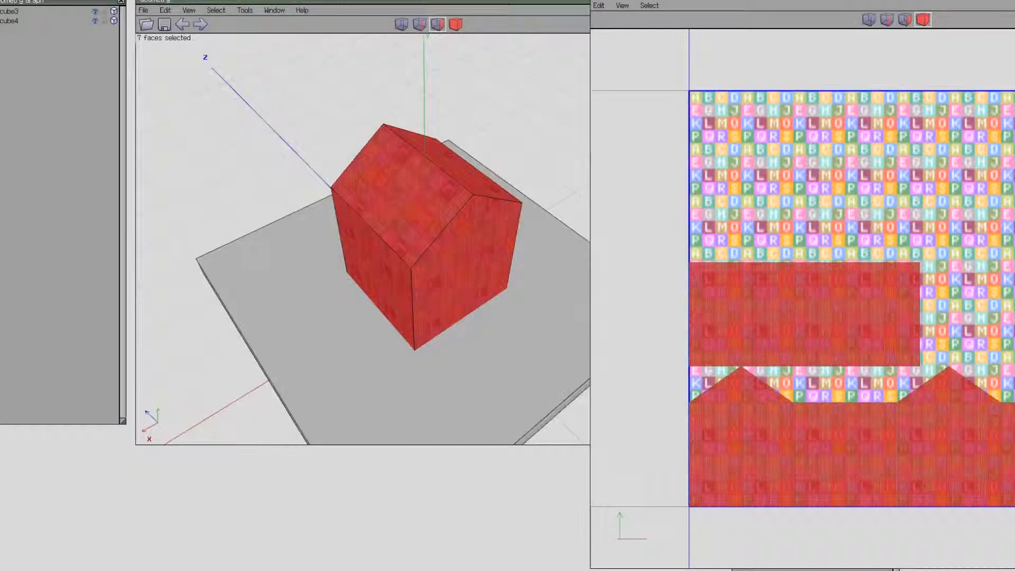
pyautogui.press('space')
# - Examine how the bottom and roof charts in the UV layout correspond to the faces of the house
pyautogui.click(866, 314)
pyautogui.moveTo(459, 248); pyautogui.dragTo(555, 238, button='middle')
pyautogui.press('space')
pyautogui.click(785, 314)
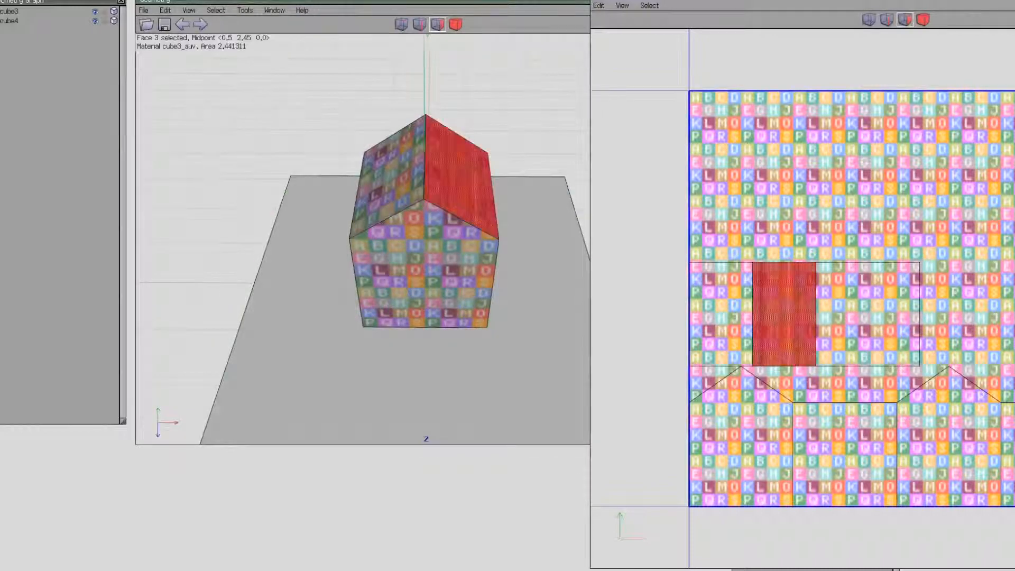
pyautogui.press('b')
pyautogui.moveTo(460, 222); pyautogui.dragTo(402, 286, button='middle')
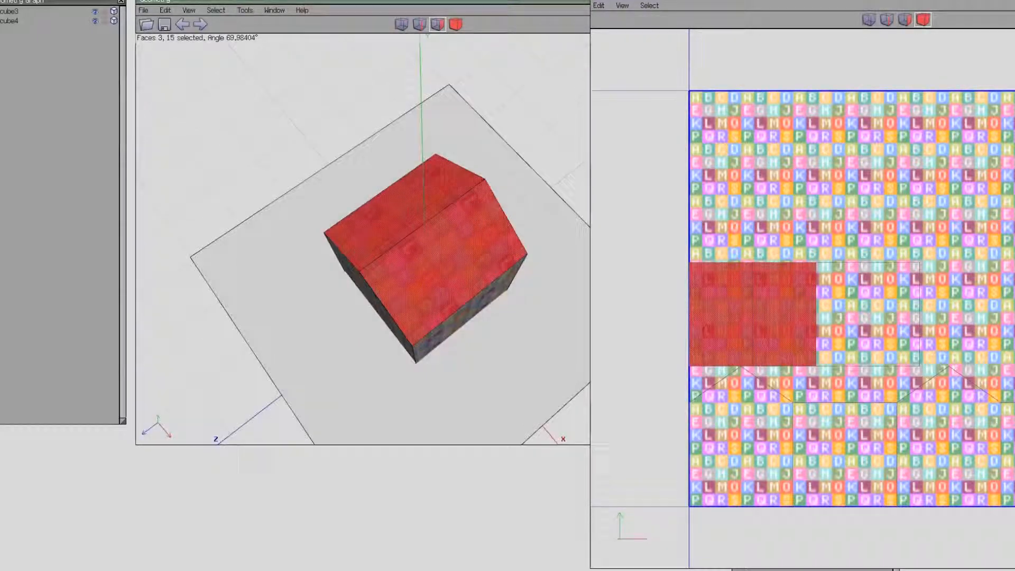
pyautogui.press('space')
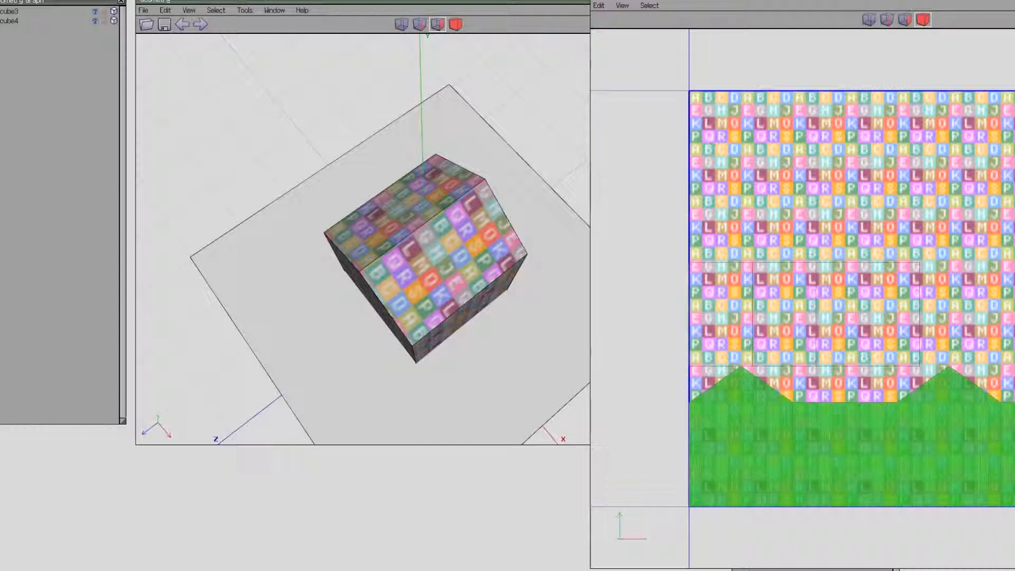
# - Select the wall, bottom and roof charts together in the UV layout
pyautogui.click(851, 455)
pyautogui.moveTo(370, 265); pyautogui.dragTo(253, 222, button='middle')
pyautogui.click(867, 313)
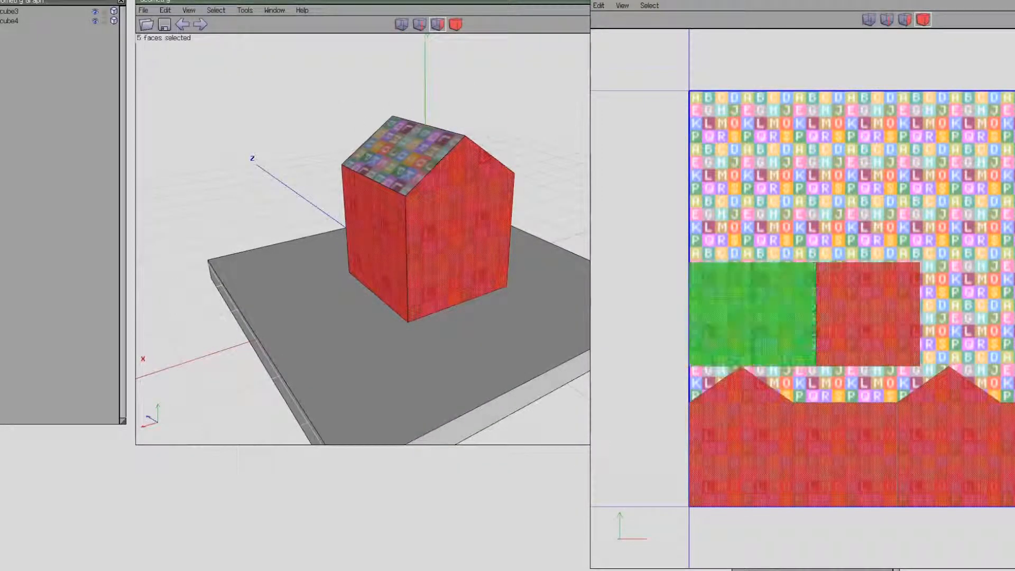
pyautogui.click(753, 313)
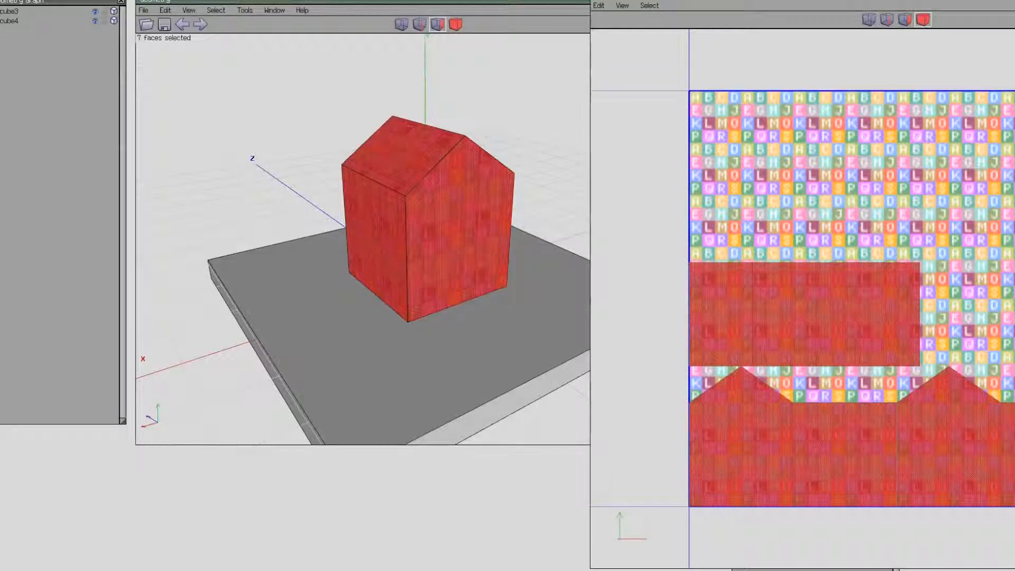
# - Move the selected charts straight up to the upper part of the UV area and clear the selection
pyautogui.rightClick(863, 210)
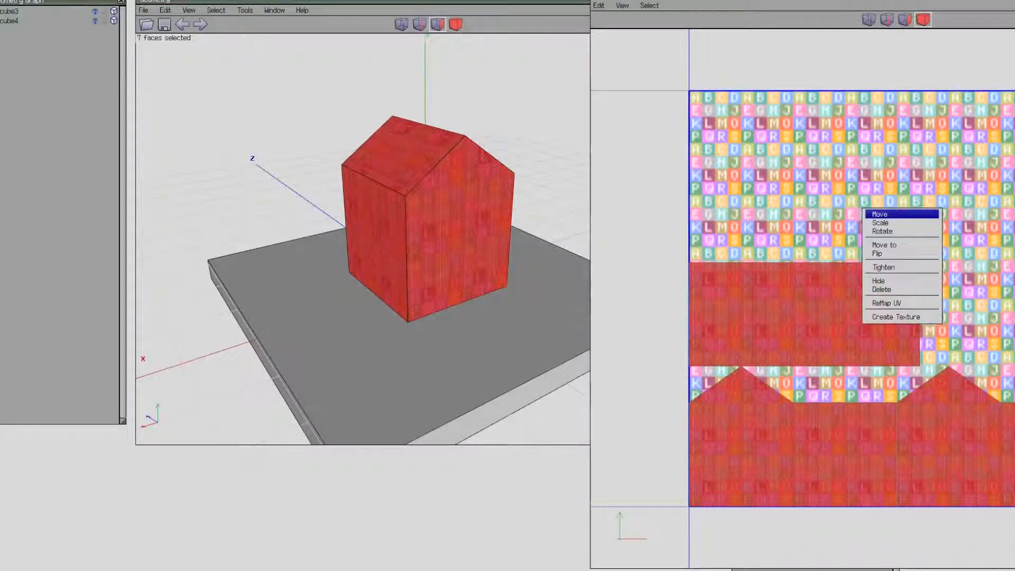
pyautogui.click(898, 214)
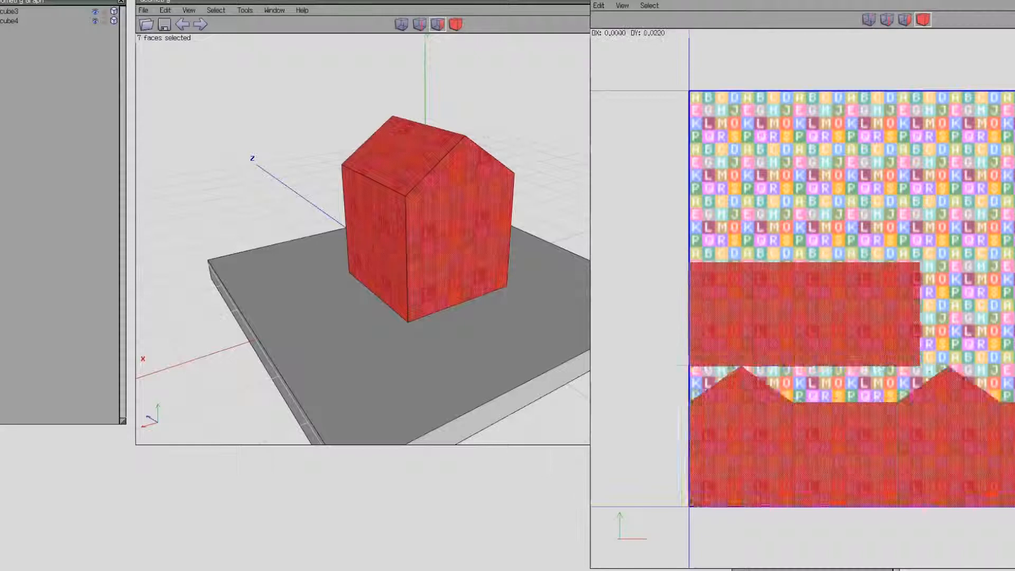
pyautogui.click(930, 243)
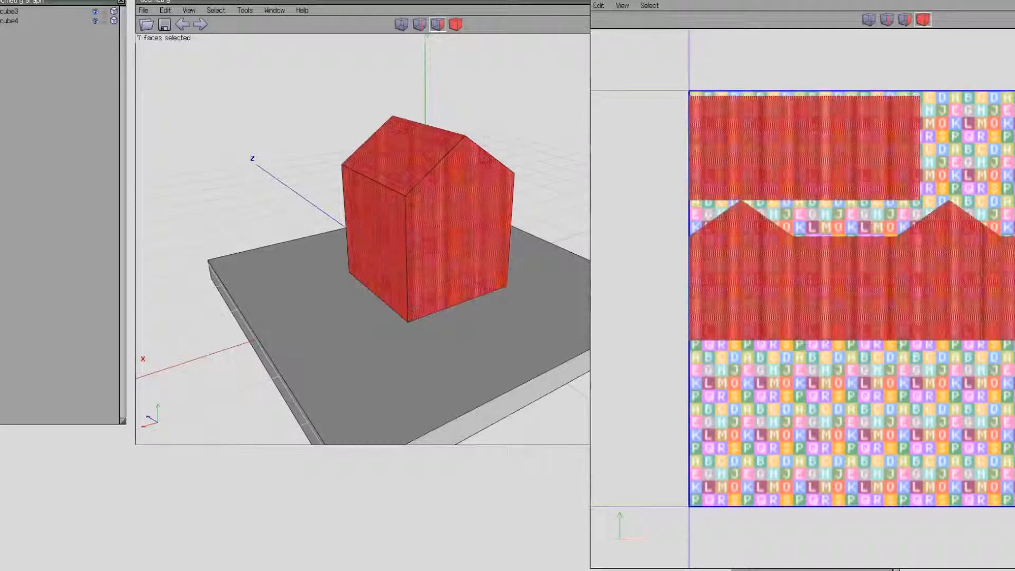
pyautogui.press('space')
pyautogui.click(897, 285)
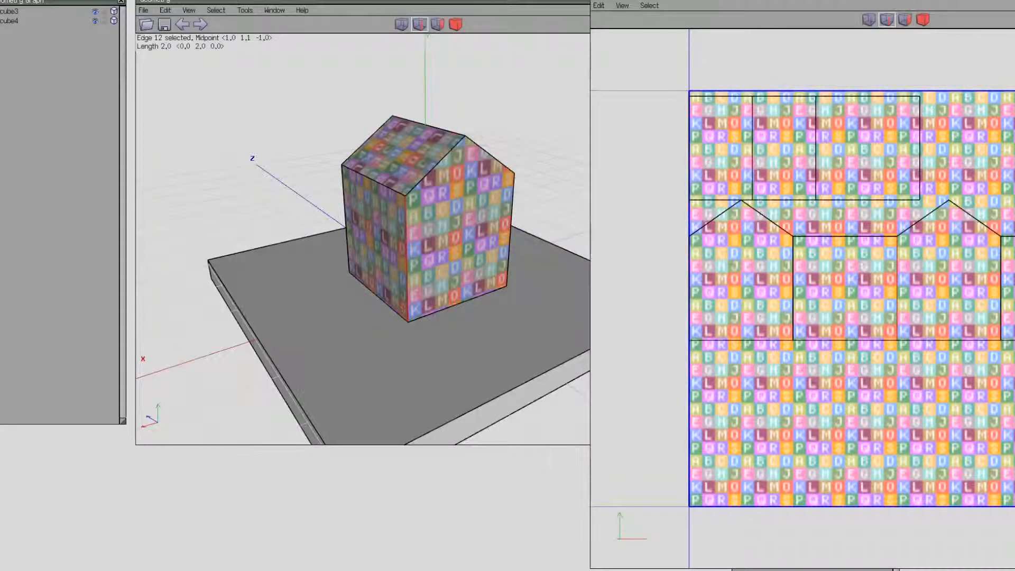
pyautogui.press('b')
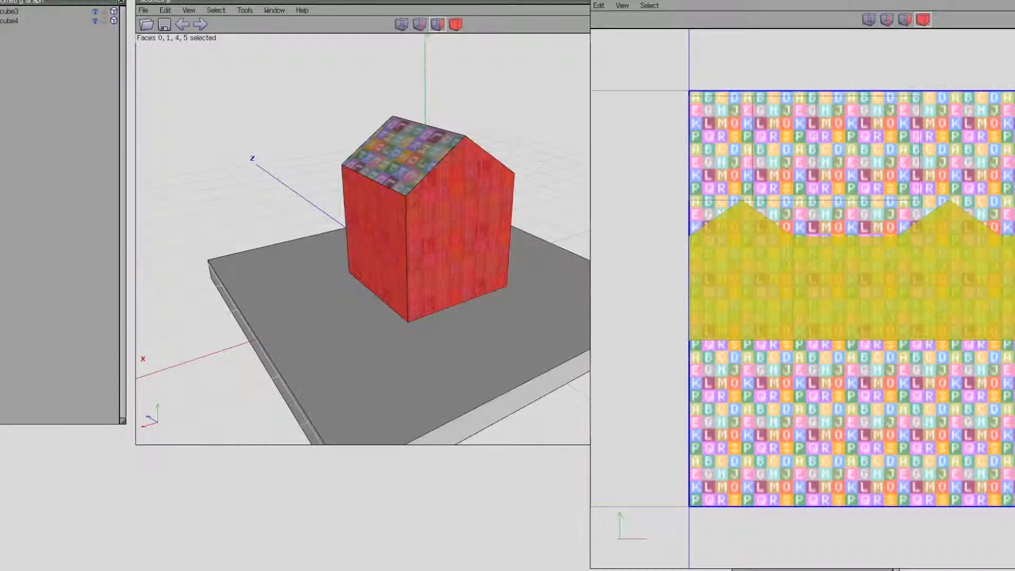
pyautogui.press('space')
# - Select the two roof faces and the bottom face in the UV layout and enlarge their charts uniformly
pyautogui.click(867, 148)
pyautogui.click(784, 148)
pyautogui.click(721, 148)
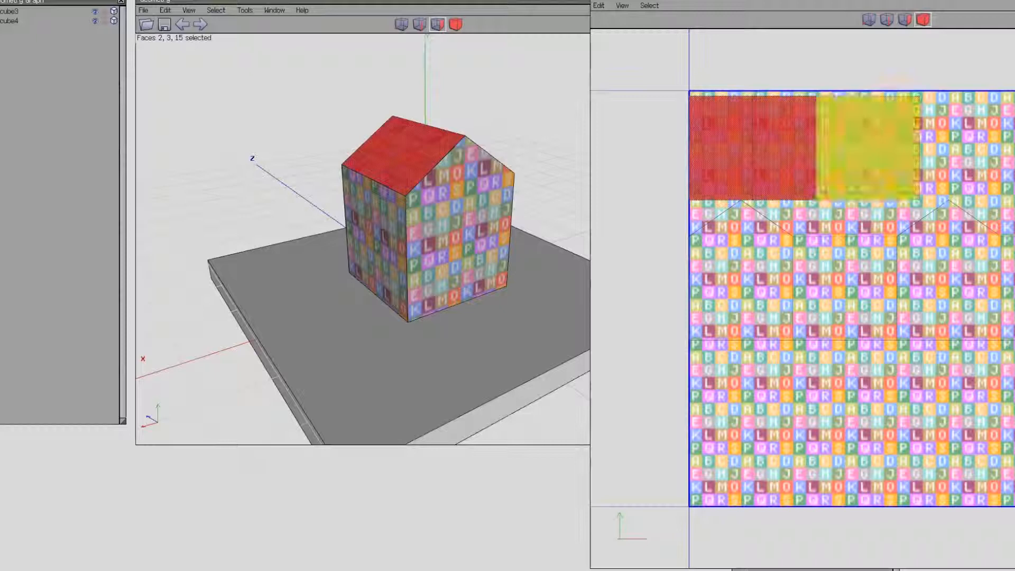
pyautogui.rightClick(829, 318)
pyautogui.click(895, 330)
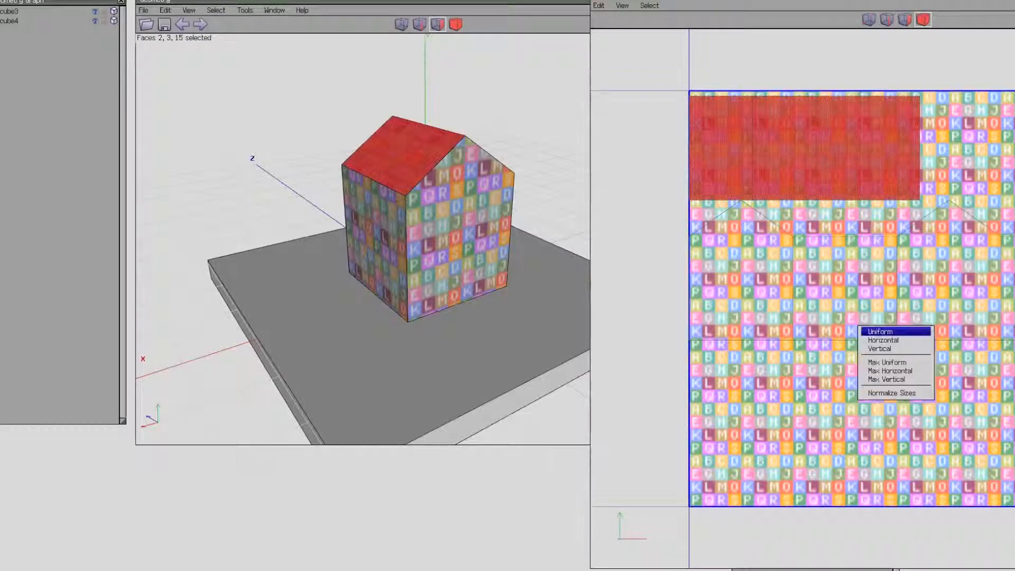
pyautogui.click(894, 330)
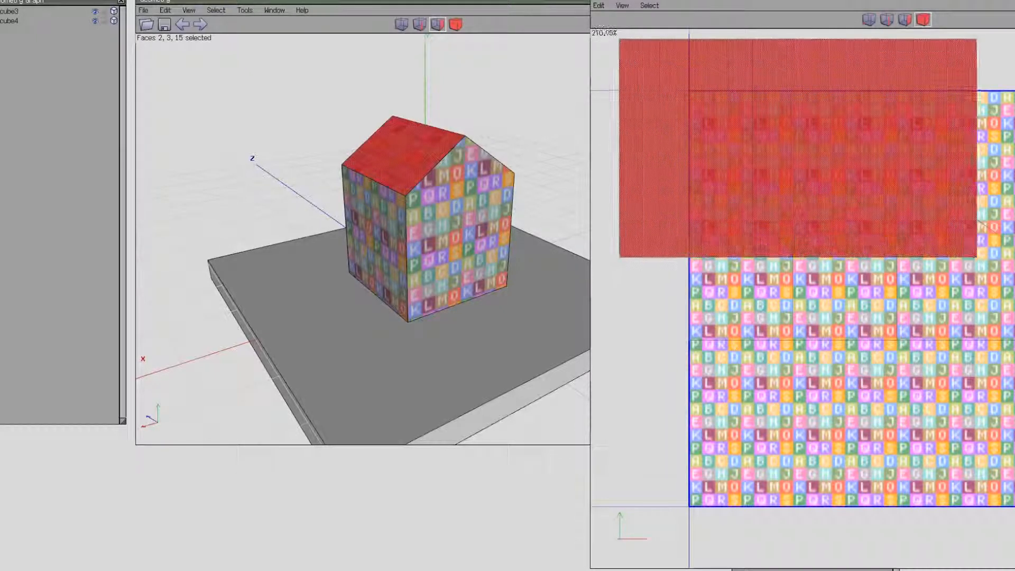
pyautogui.press('Return')
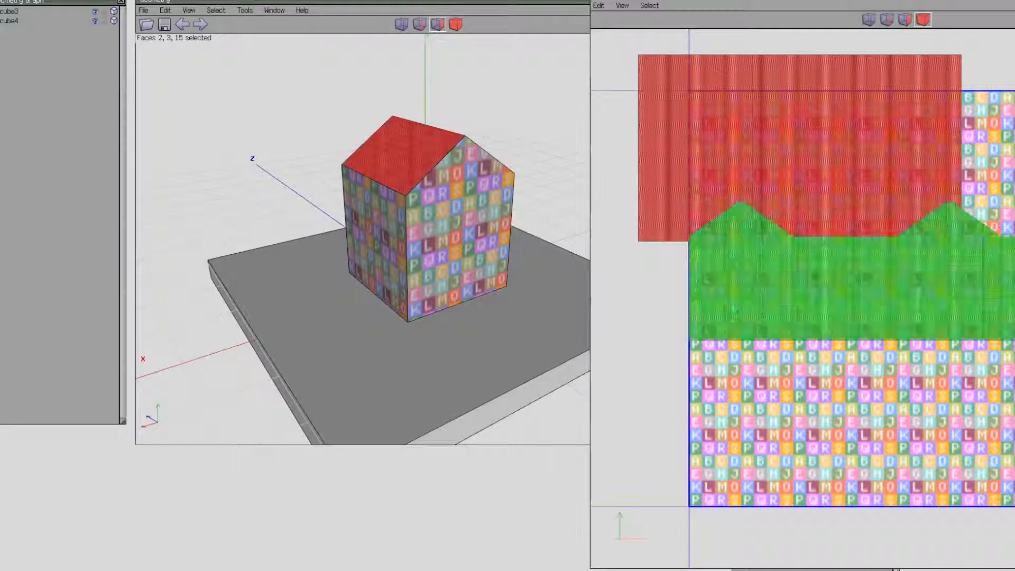
pyautogui.press('space')
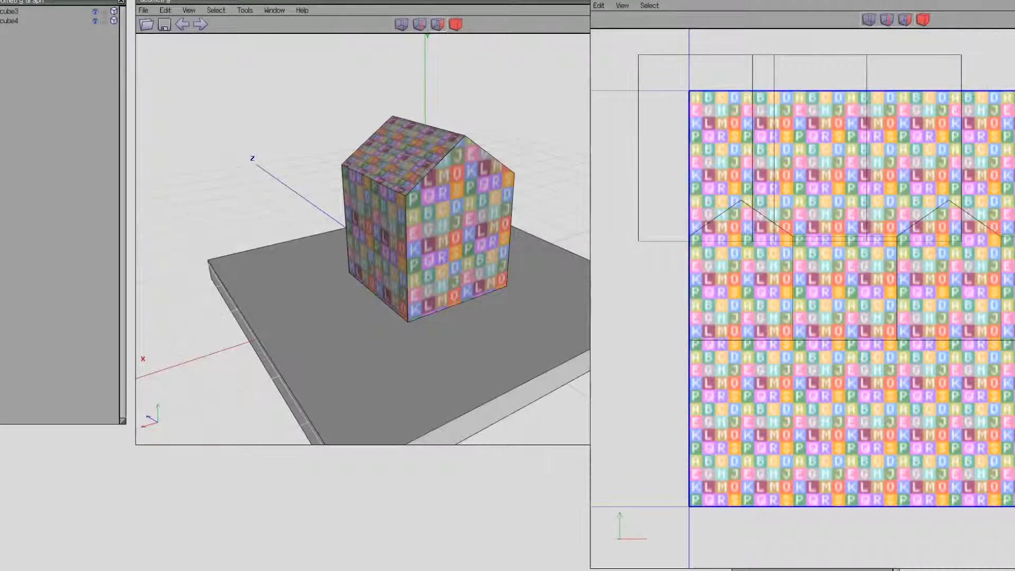
# - Place the bottom chart in the upper right of the UV area and the roof chart in the lower right
pyautogui.click(914, 148)
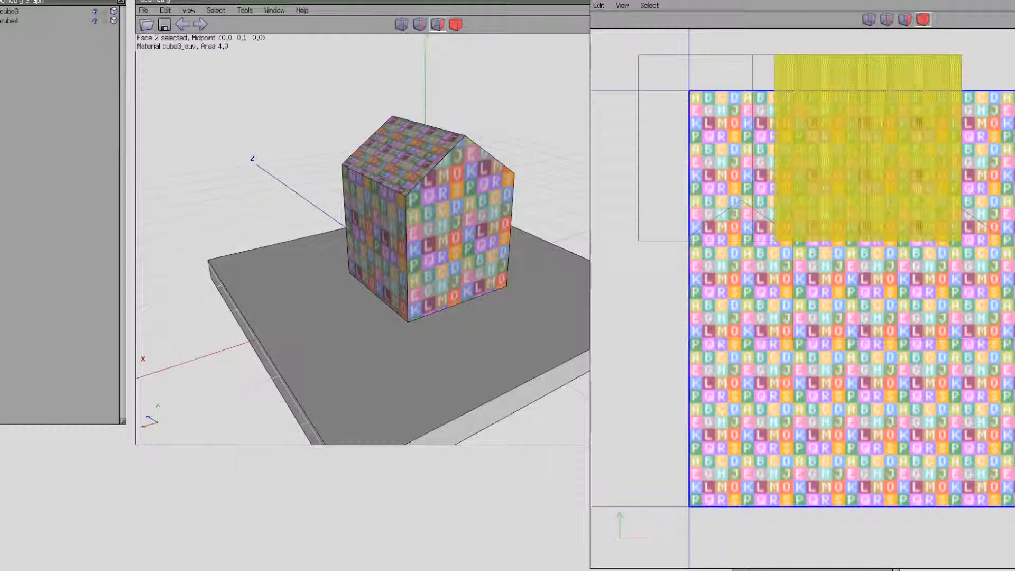
pyautogui.press('space')
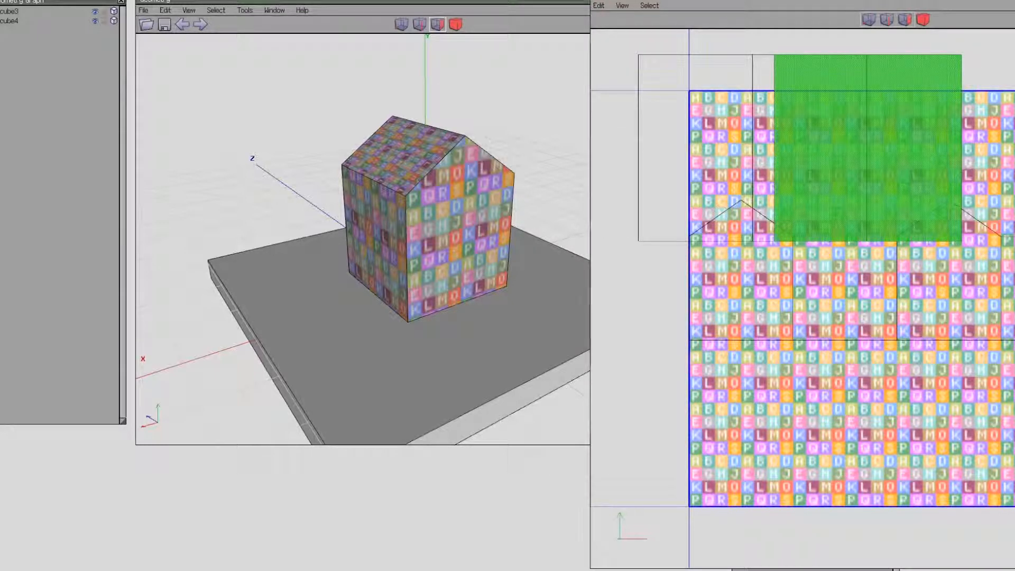
pyautogui.moveTo(867, 147); pyautogui.dragTo(991, 188)
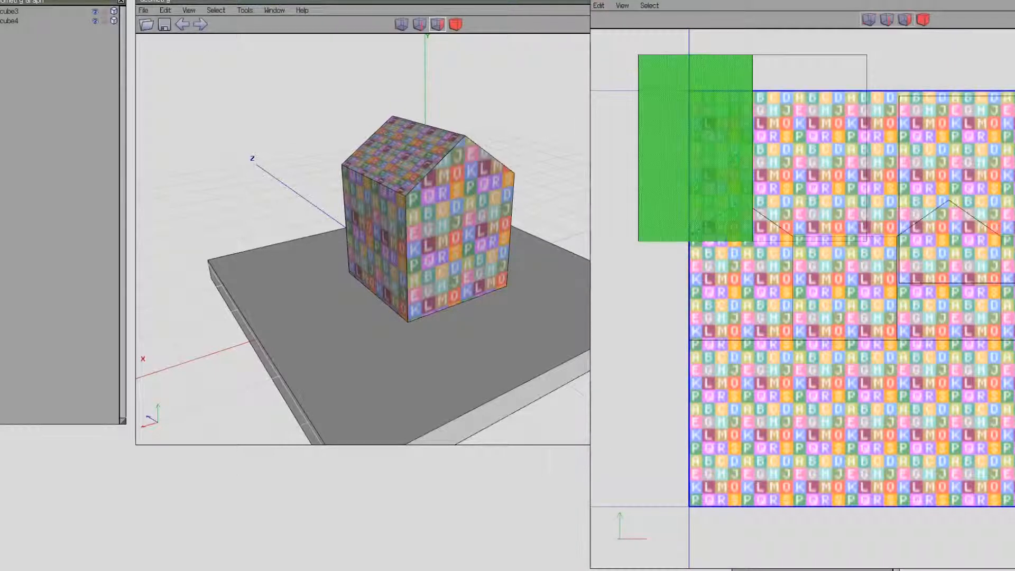
pyautogui.click(703, 153)
pyautogui.click(793, 153)
pyautogui.moveTo(793, 153); pyautogui.dragTo(970, 403)
pyautogui.press('space')
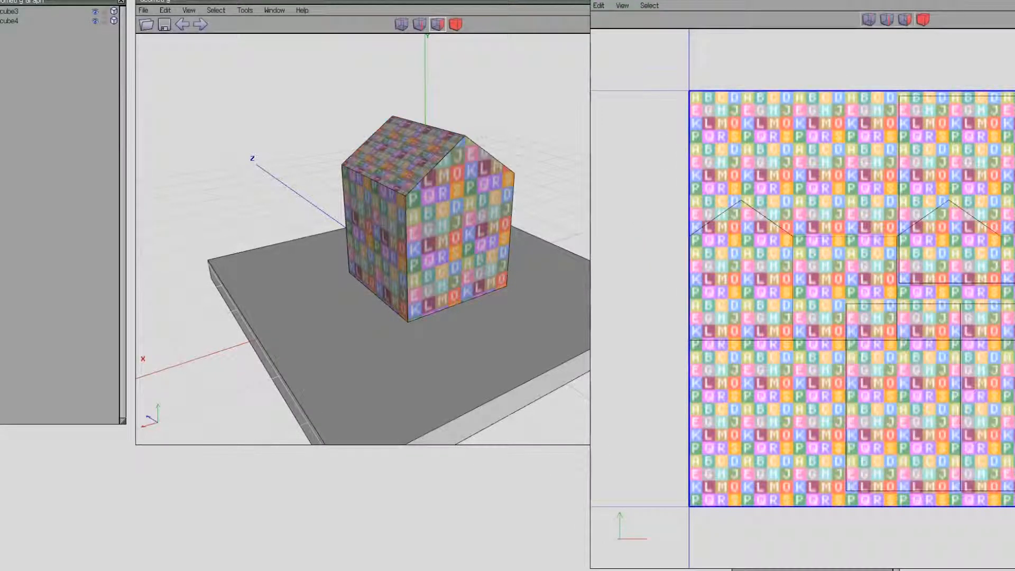
# - Rotate the wall chart by -90° and move it along the left side of the UV area
pyautogui.click(740, 280)
pyautogui.press('b')
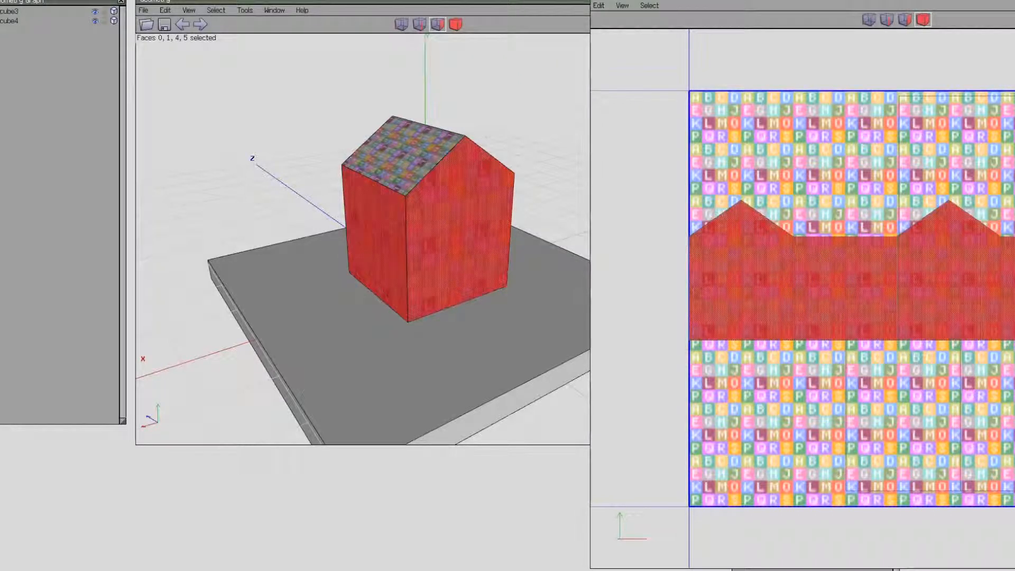
pyautogui.rightClick(832, 151)
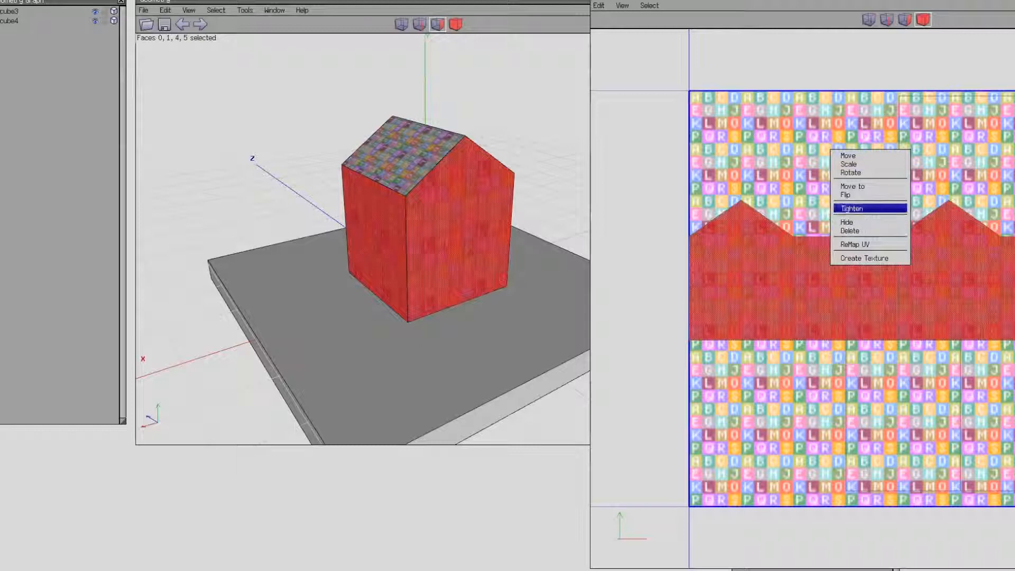
pyautogui.click(851, 173)
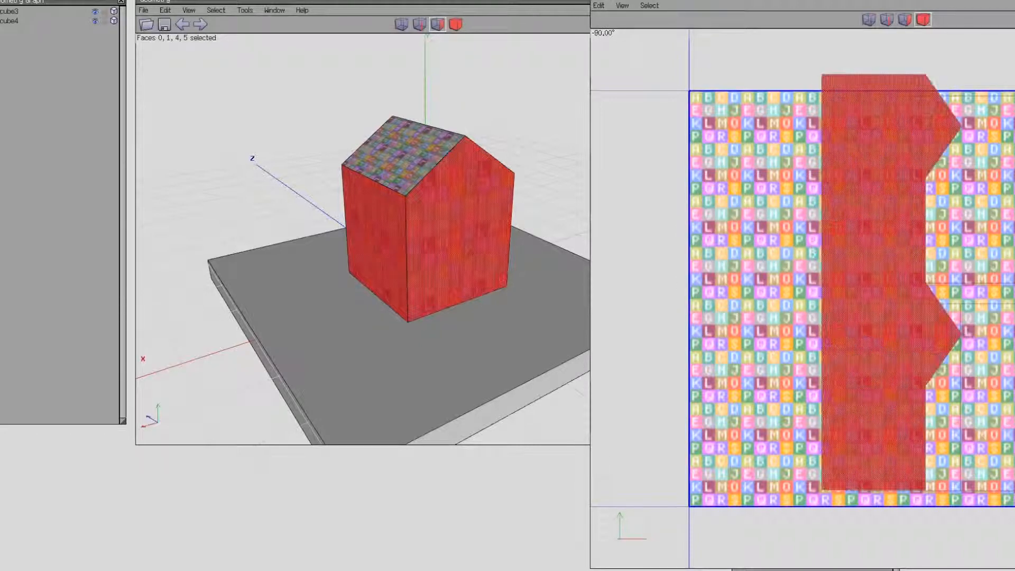
pyautogui.click(851, 172)
pyautogui.moveTo(850, 172); pyautogui.dragTo(731, 189)
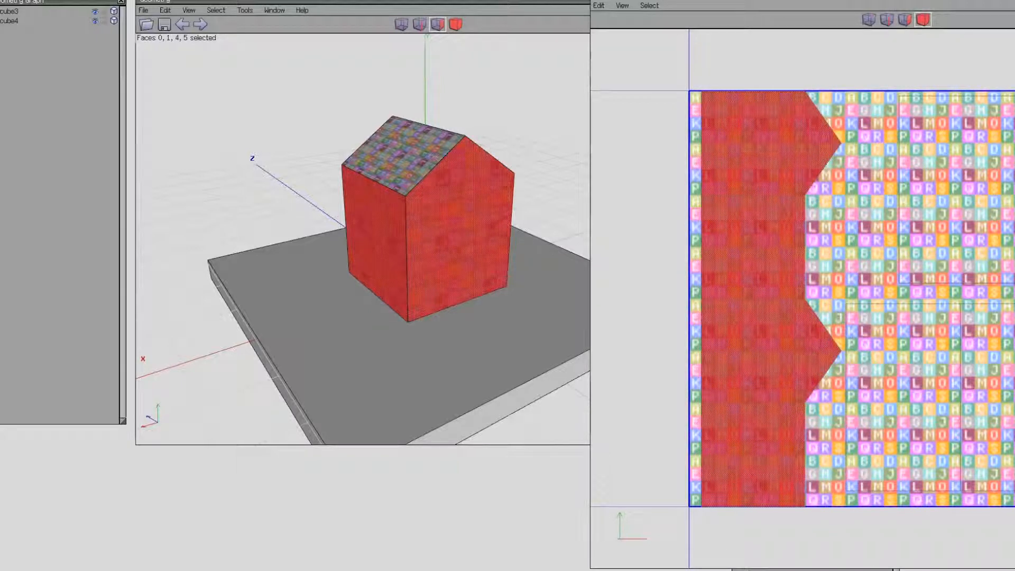
pyautogui.press('space')
# - Create a 512x512 texture from the UV layout with the Background and Draw Edges render passes
pyautogui.rightClick(872, 164)
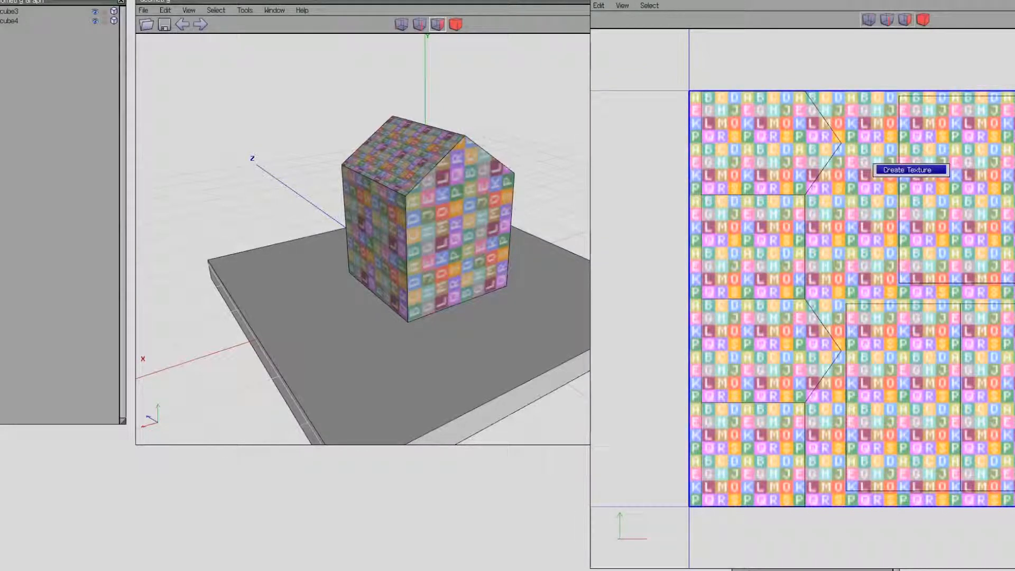
pyautogui.click(907, 170)
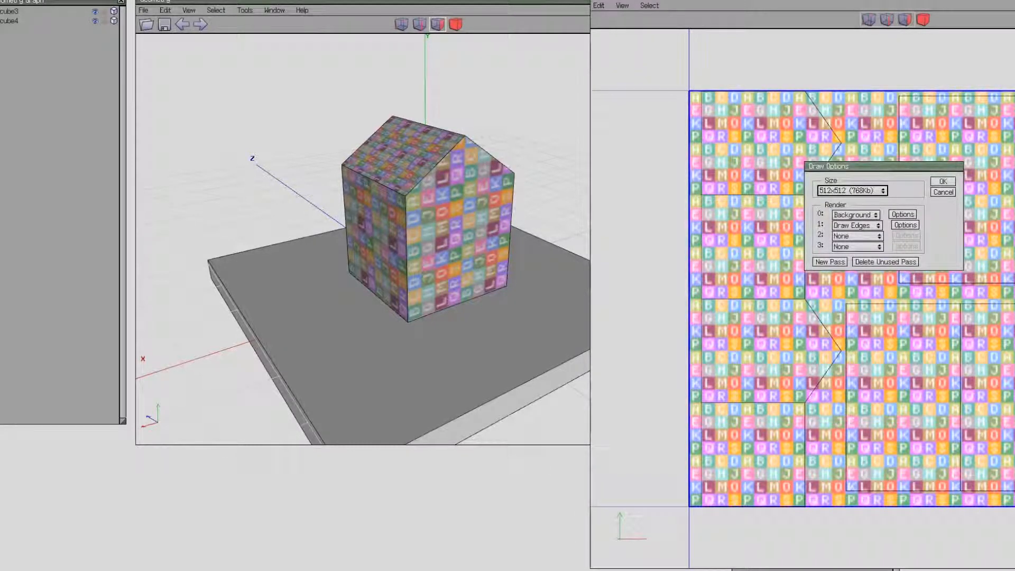
pyautogui.press('Return')
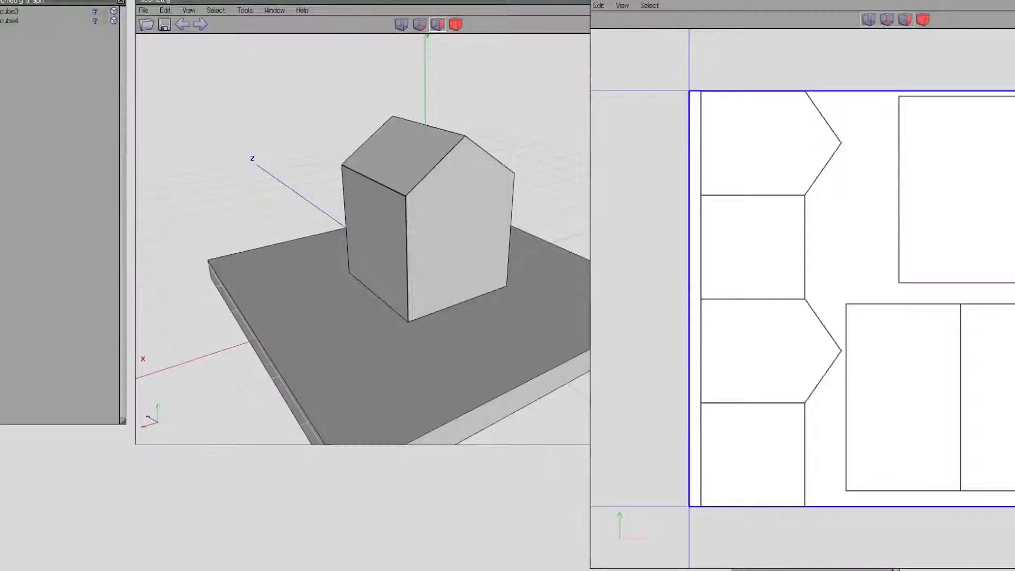
# - Move the UV layout window aside to uncover the outliner and select the cube3_auv texture image
pyautogui.moveTo(793, 1); pyautogui.dragTo(253, 0)
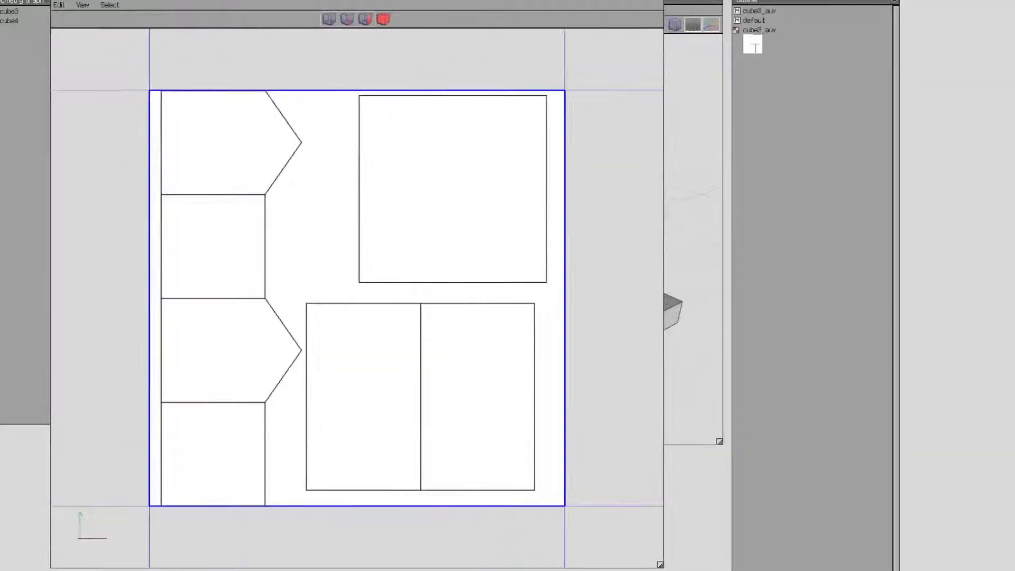
pyautogui.click(759, 30)
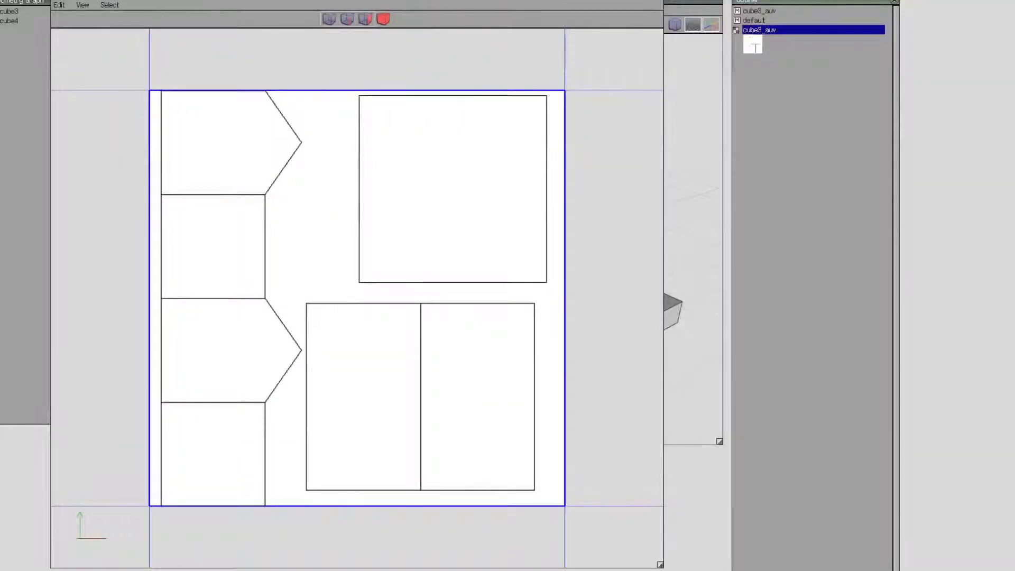
pyautogui.rightClick(771, 30)
pyautogui.click(795, 51)
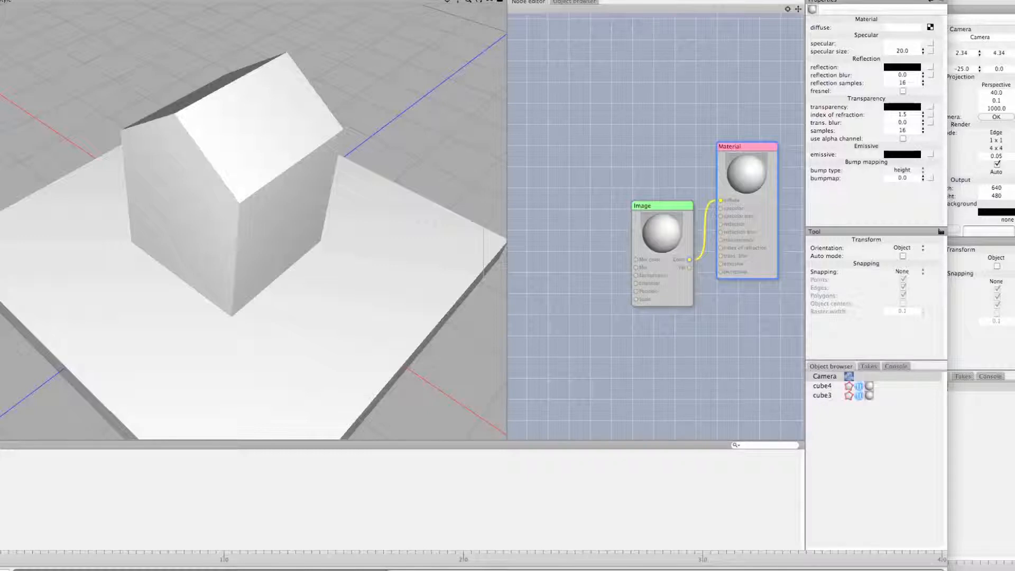
# - In Cheetah3D, start the UV mapper on the base slab cube4 with the Cubic mapping type
pyautogui.click(821, 385)
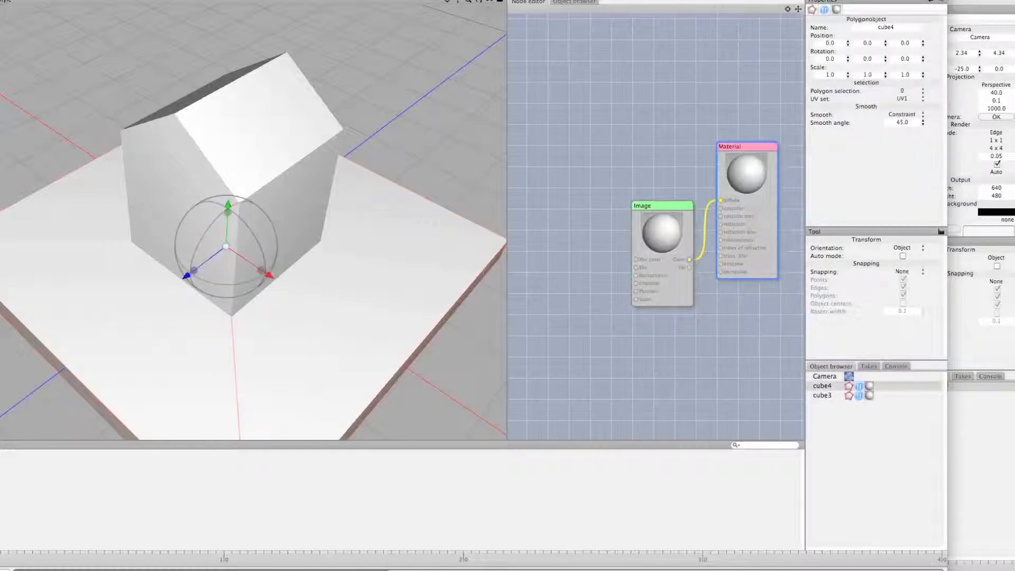
pyautogui.click(84, 0)
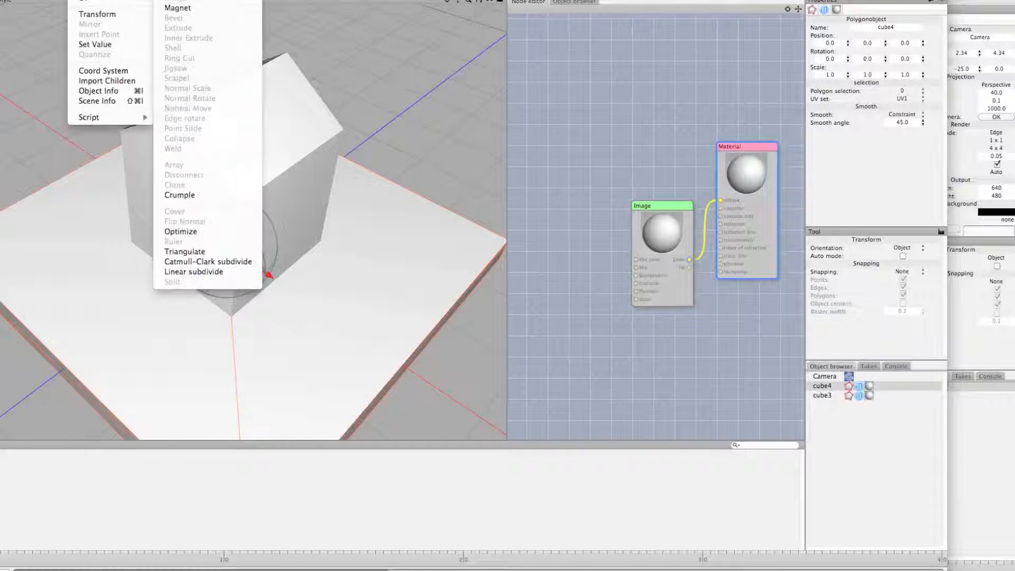
pyautogui.moveTo(109, 1)
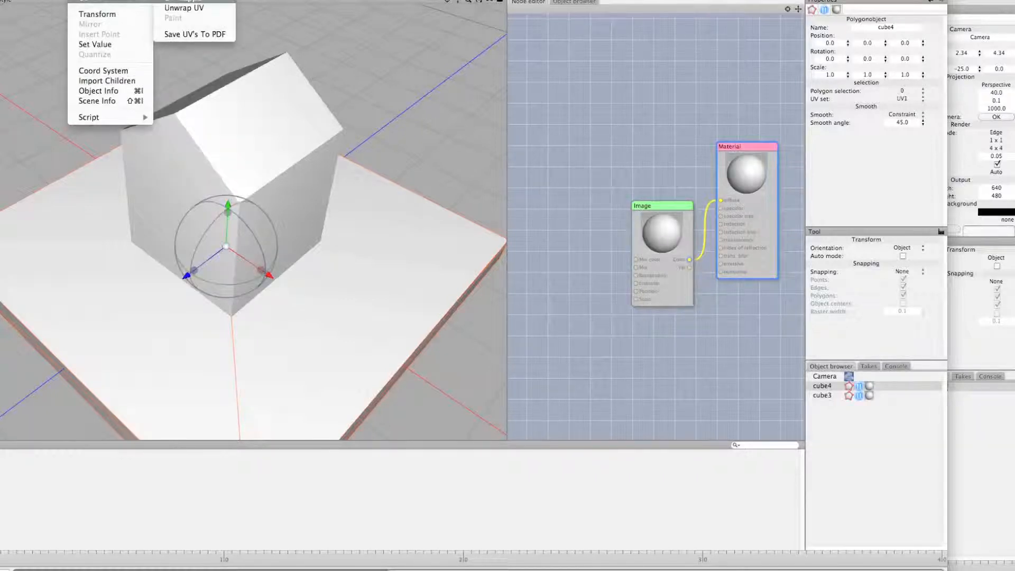
pyautogui.click(182, 1)
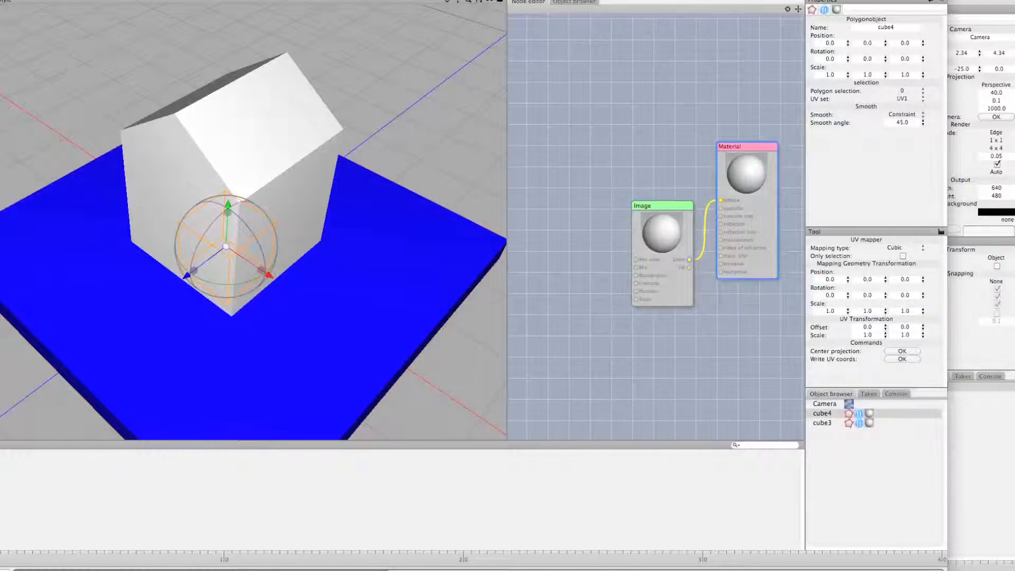
pyautogui.click(898, 247)
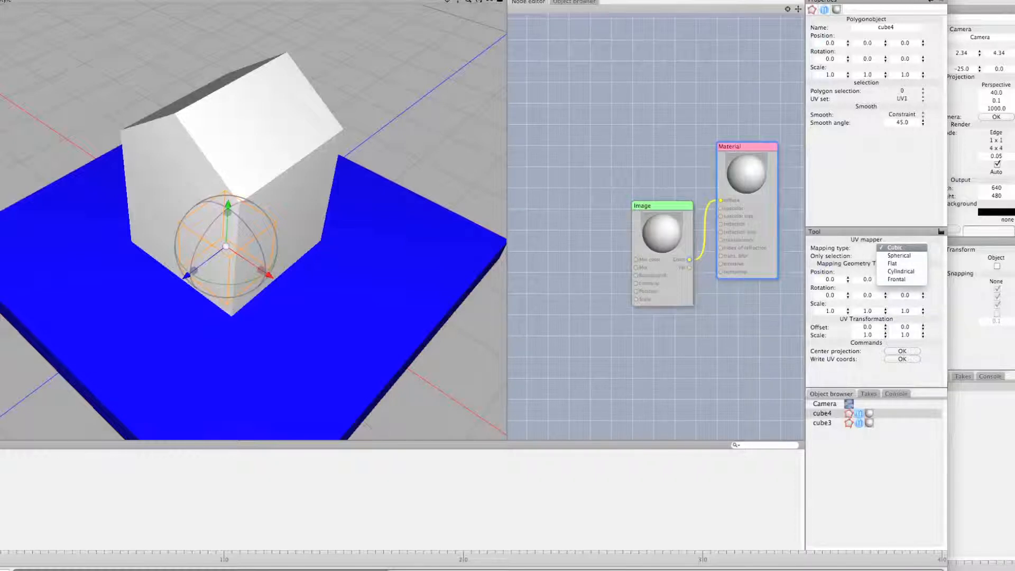
pyautogui.click(894, 248)
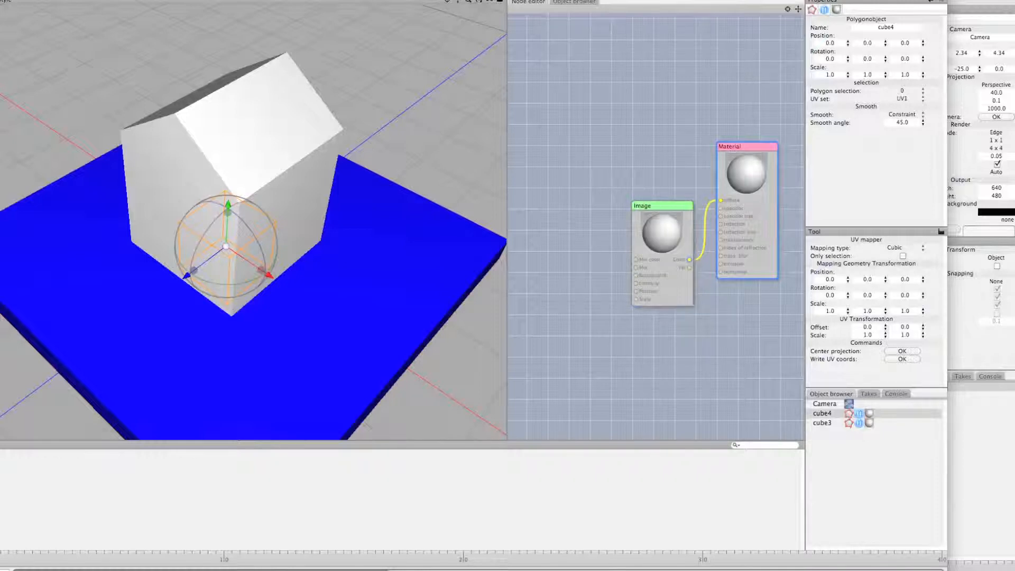
# - Use wood_pla.bmp as the slab's image texture and scale its cubic mapping geometry to 1.0, 2.3766 and 5.1605
pyautogui.click(662, 233)
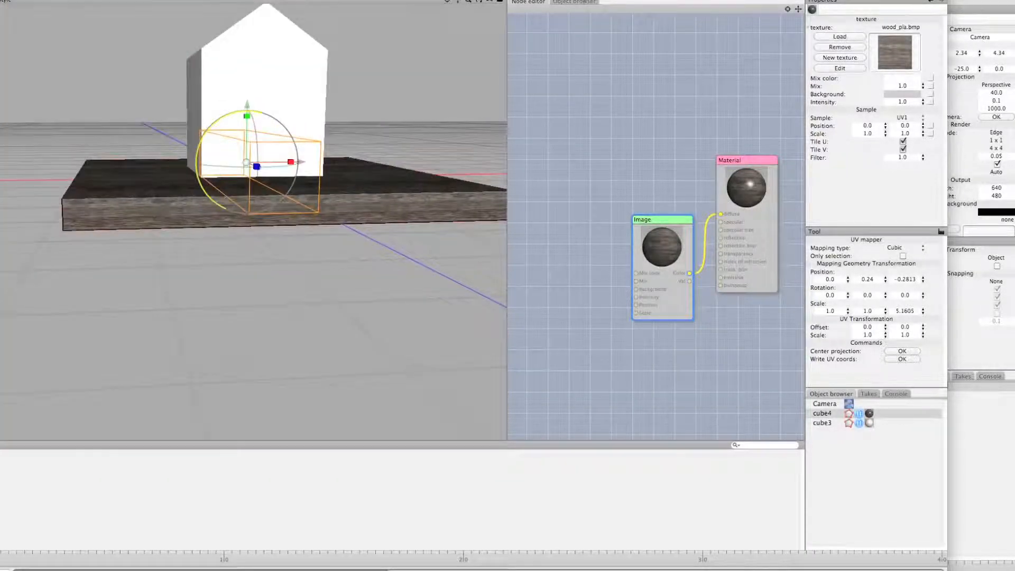
pyautogui.moveTo(247, 116); pyautogui.dragTo(174, 122)
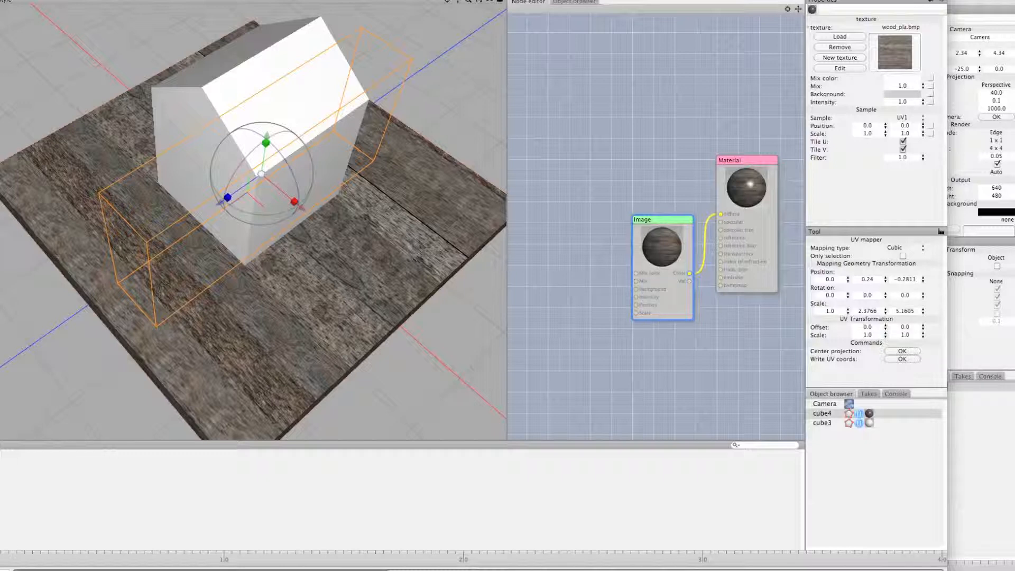
pyautogui.press('Escape')
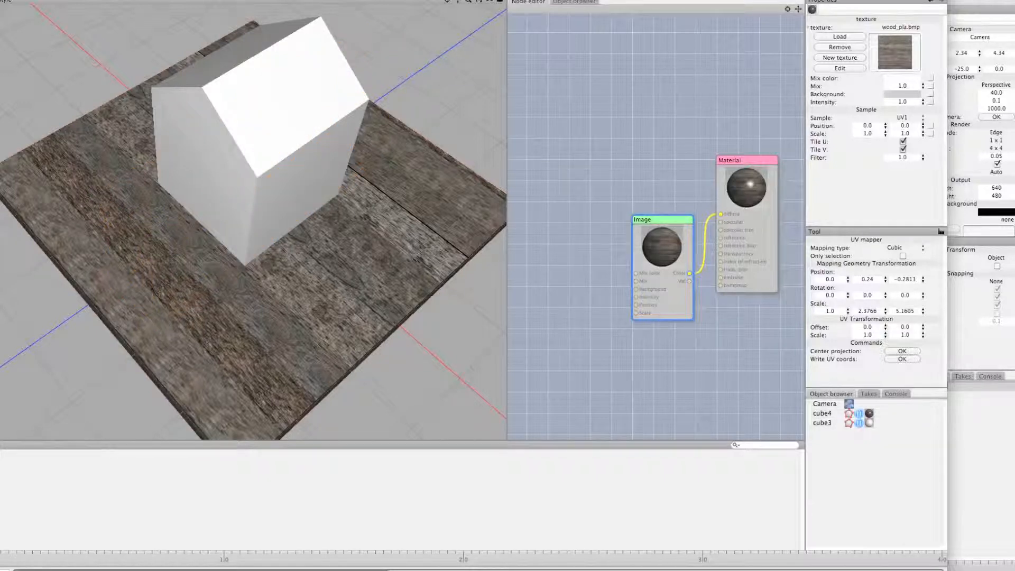
# - Examine the base slab's UV layout and how the wood texture lies on its top and sides
pyautogui.moveTo(253, 222)
pyautogui.keyDown('alt'); pyautogui.mouseDown()
pyautogui.moveTo(238, 206)
pyautogui.moveTo(222, 63)
pyautogui.moveTo(264, 174)
pyautogui.moveTo(270, 222)
pyautogui.mouseUp(); pyautogui.keyUp('alt')
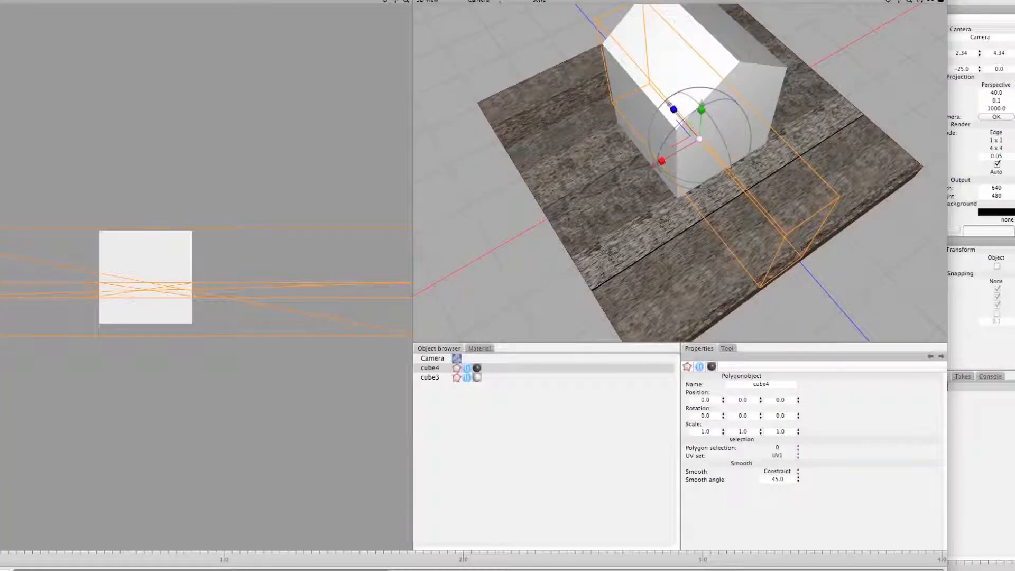
pyautogui.scroll(-3, 146, 277)
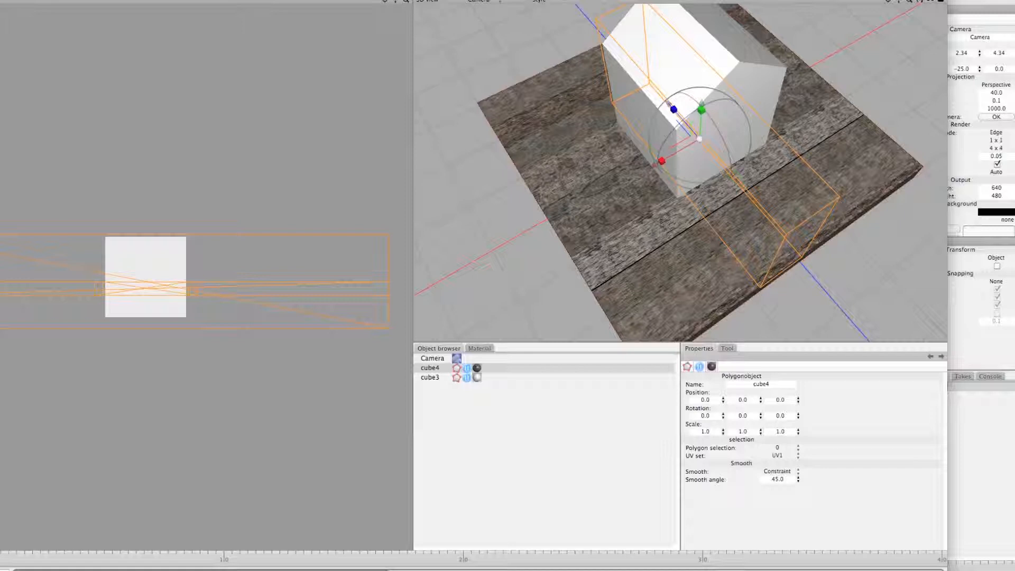
pyautogui.keyDown('alt'); pyautogui.moveTo(624, 211); pyautogui.dragTo(767, 132); pyautogui.keyUp('alt')
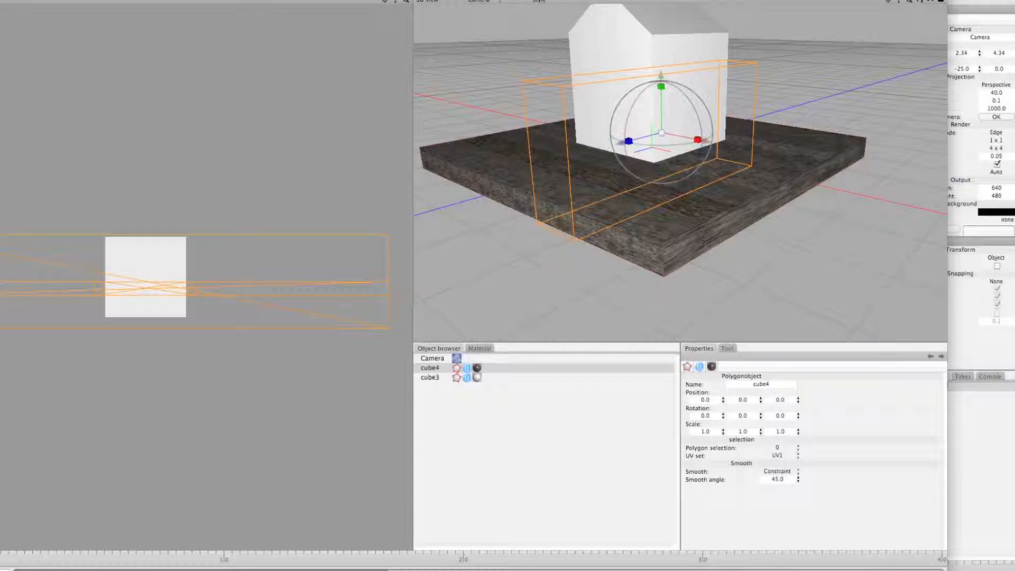
pyautogui.keyDown('alt'); pyautogui.moveTo(773, 183); pyautogui.dragTo(639, 238); pyautogui.keyUp('alt')
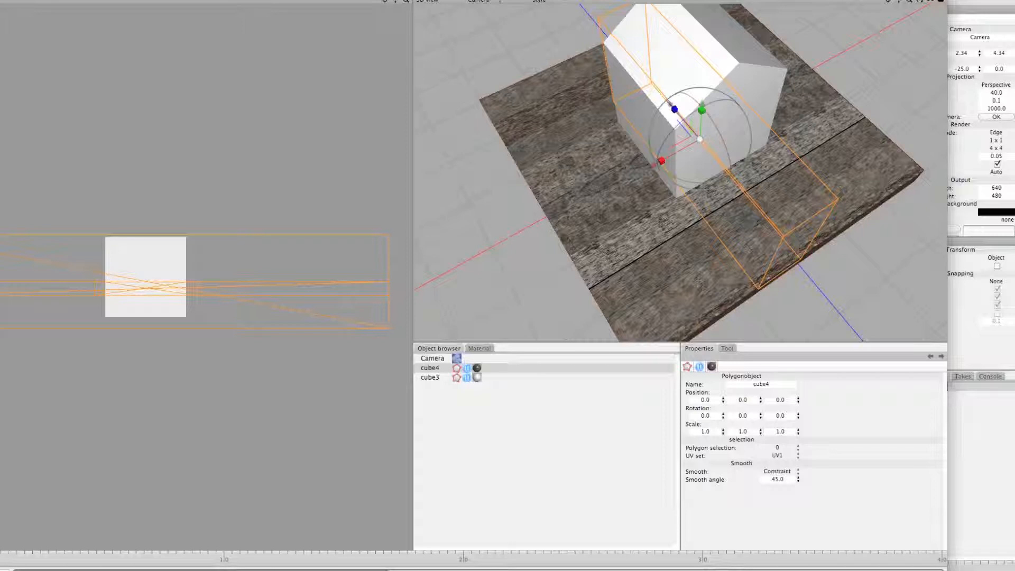